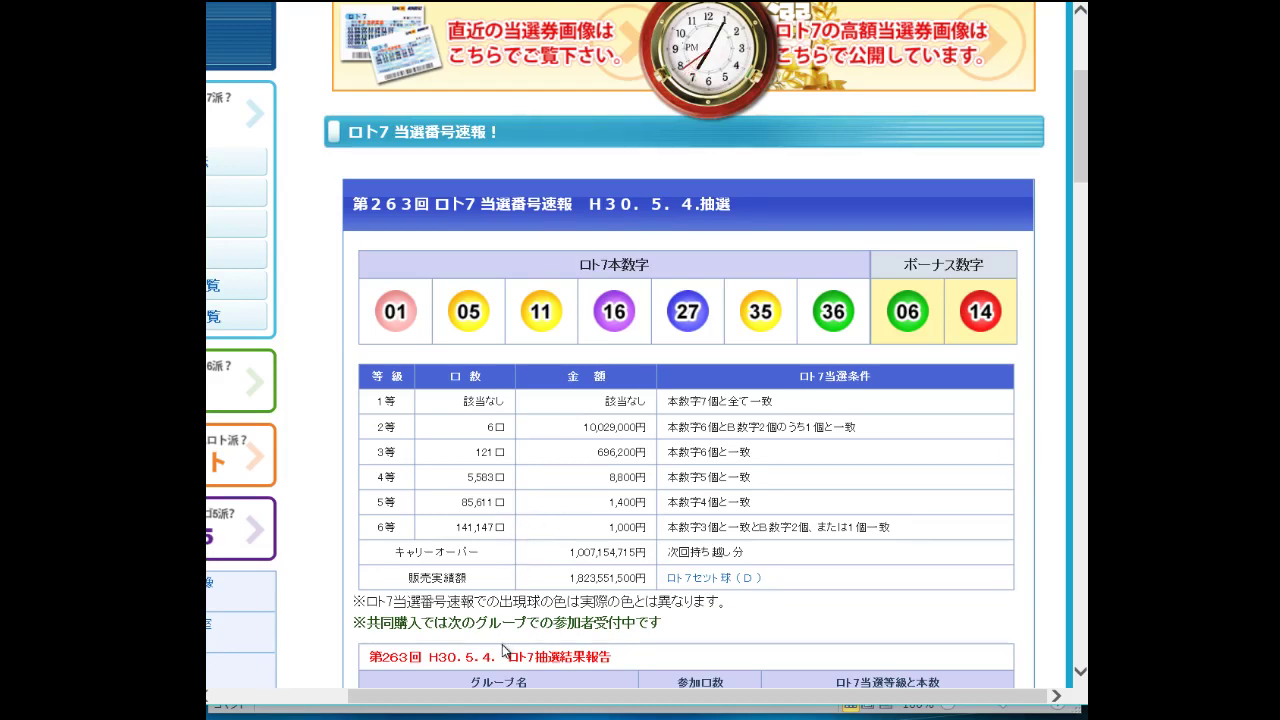
# Switch to the Excel workbook and enter 1, 5 and 11 in F10:H10 as ロト7 draw 263's first winning numbers.
pyautogui.click(428, 712)
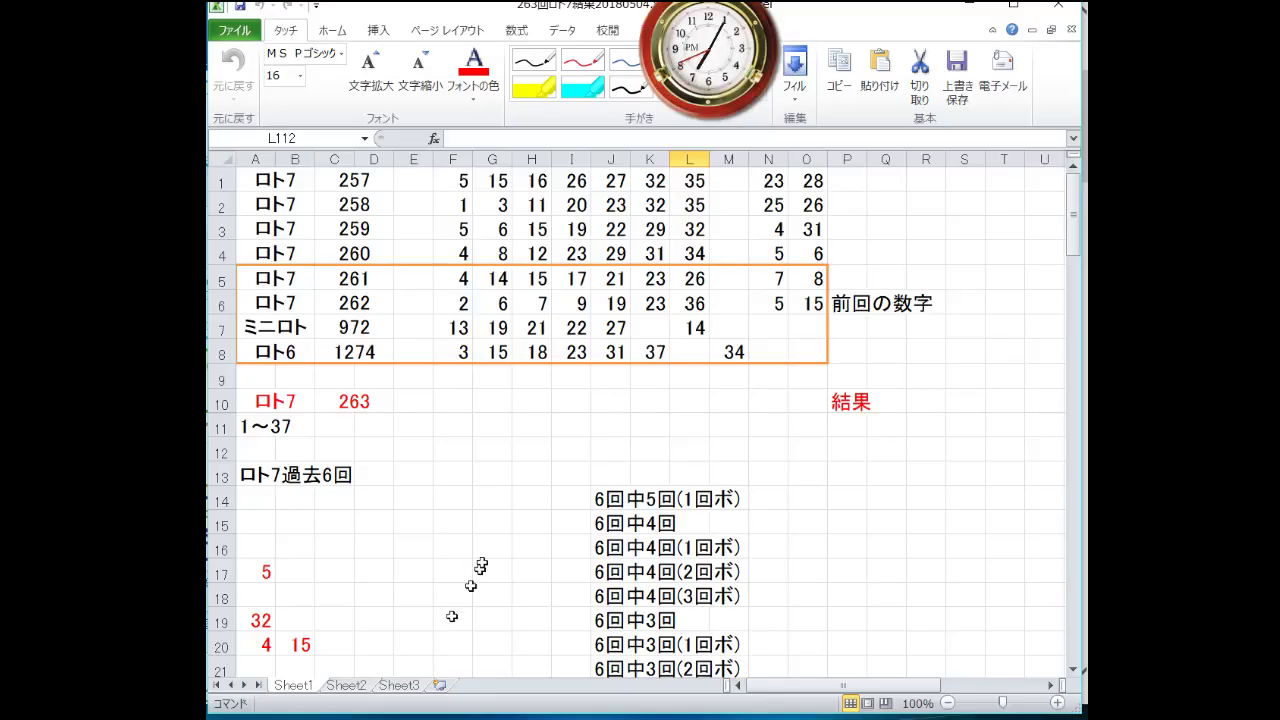
pyautogui.click(470, 402)
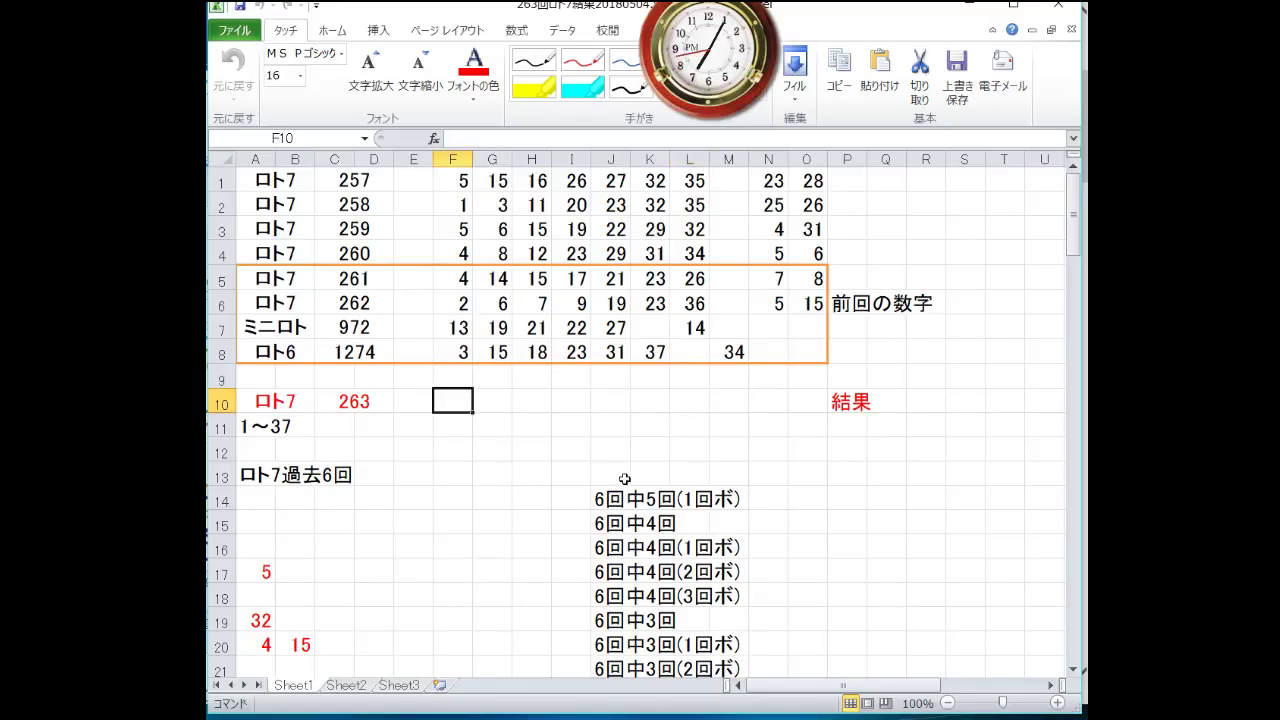
pyautogui.write('1')
pyautogui.press('Right')
pyautogui.press('Right')
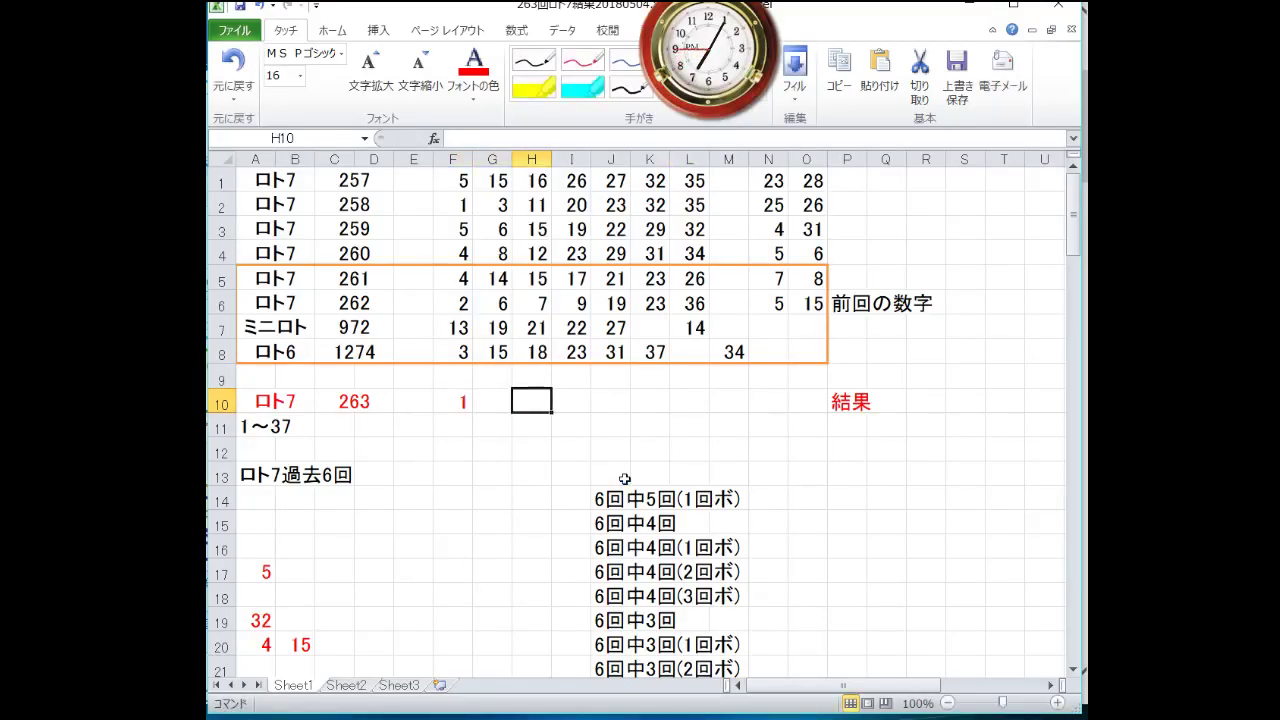
pyautogui.press('Left')
pyautogui.write('5')
pyautogui.press('Right')
pyautogui.write('5')
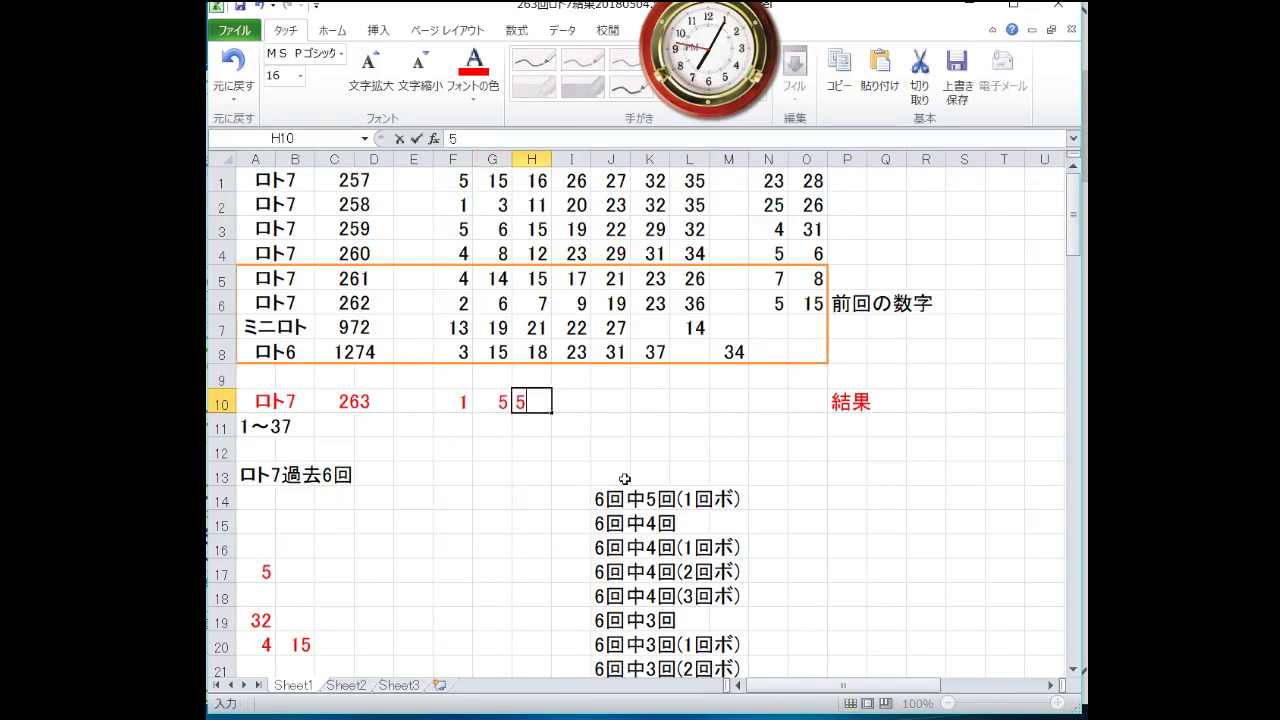
pyautogui.write('11')
pyautogui.press('Right')
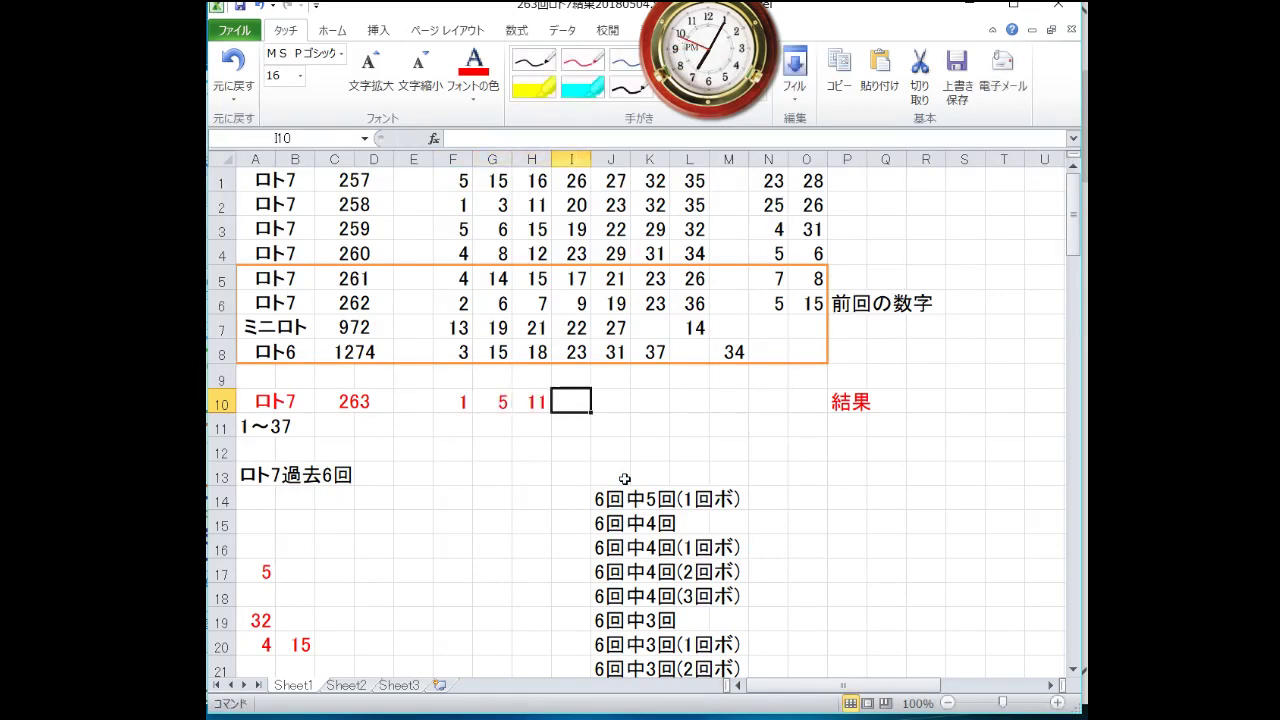
# Enter the remaining main numbers 16, 27, 35 and 36 in I10:L10 of the draw 263 row.
pyautogui.write('16')
pyautogui.press('Right')
pyautogui.write('27')
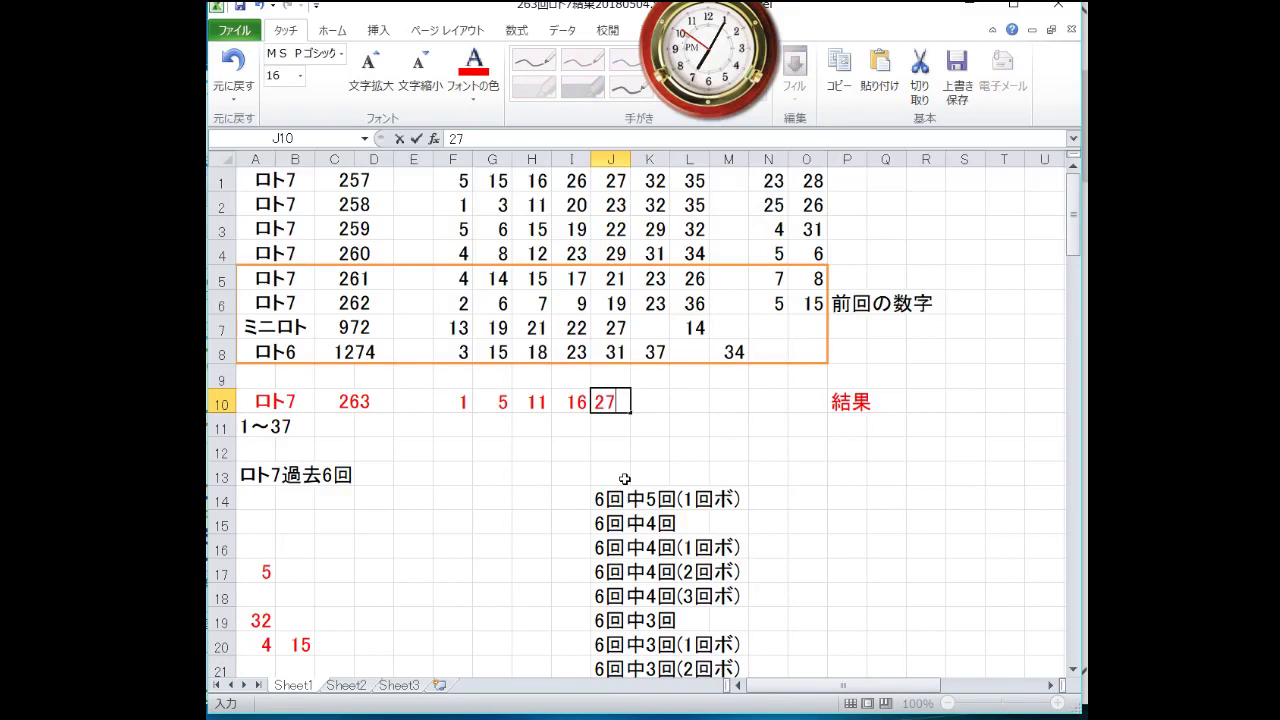
pyautogui.press('Right')
pyautogui.write('35')
pyautogui.press('Right')
pyautogui.write('36')
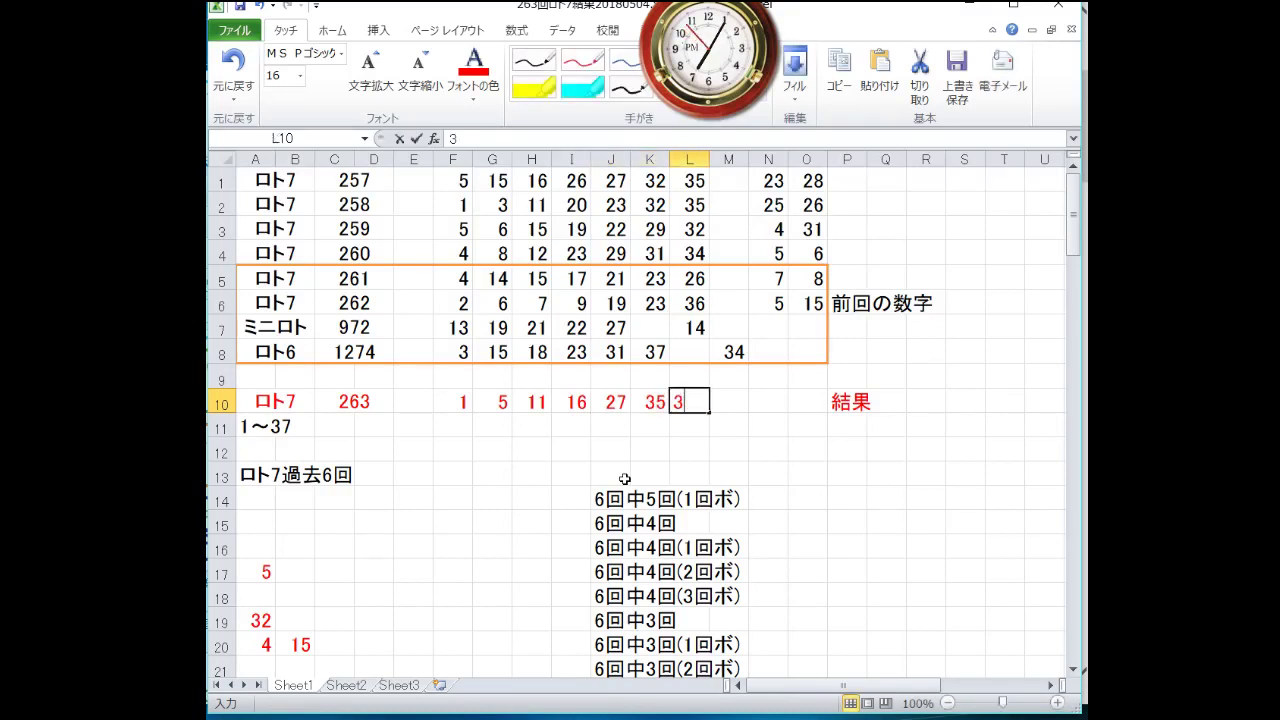
# Enter the bonus numbers 6 and 14 in N10 and O10 of the draw 263 row.
pyautogui.press('Right')
pyautogui.press('Right')
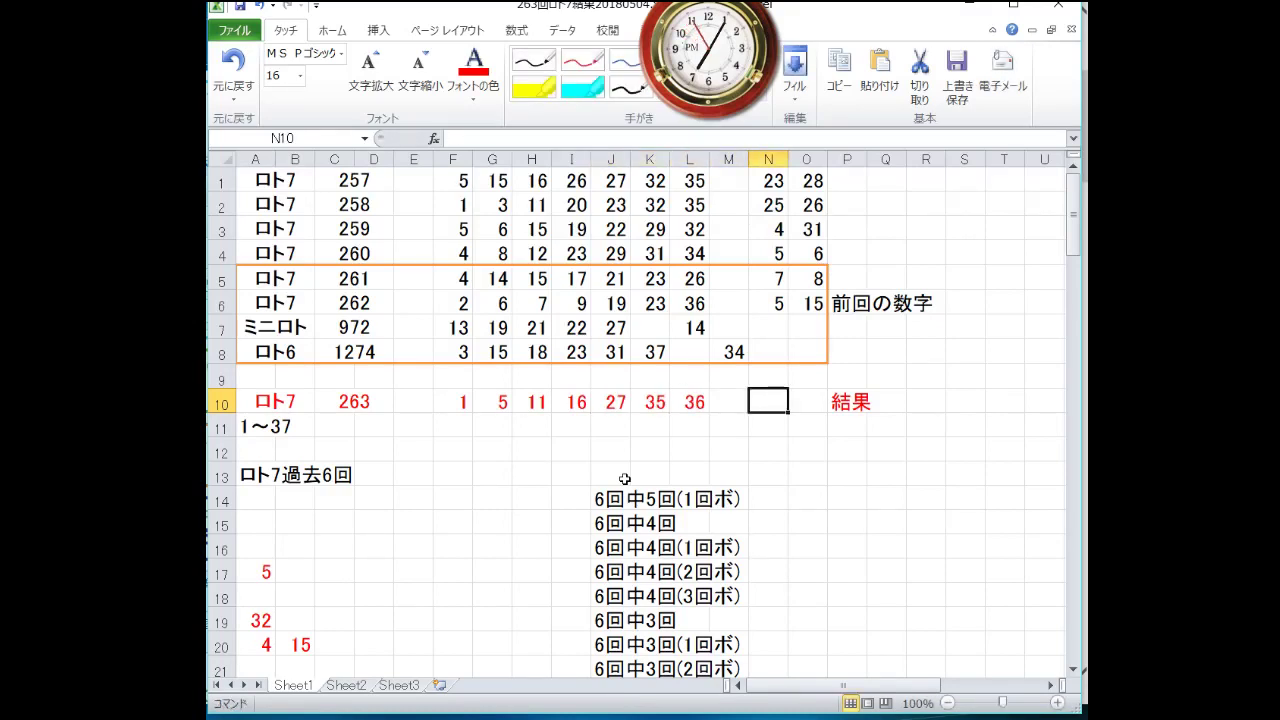
pyautogui.write('6')
pyautogui.press('Right')
pyautogui.write('14')
pyautogui.press('Return')
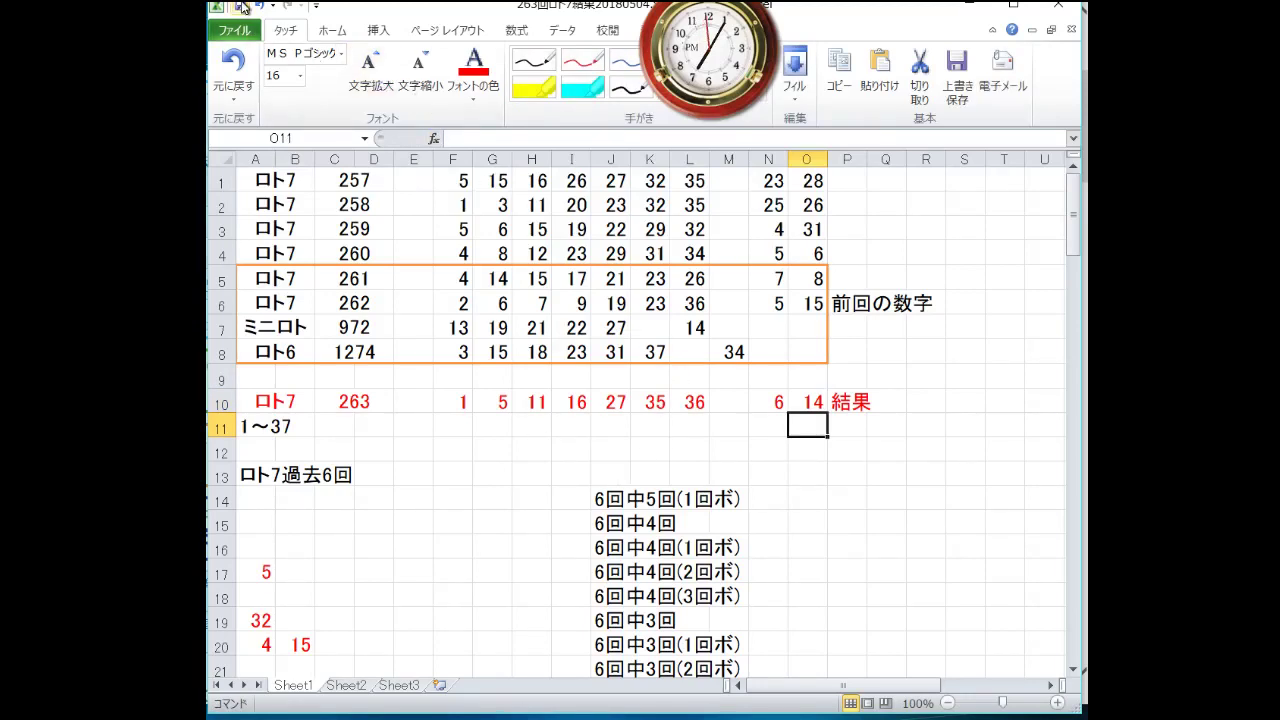
# Copy the draw 263 result row 10 and insert the copied row at row 47, below the 連想展開 table.
pyautogui.click(222, 404)
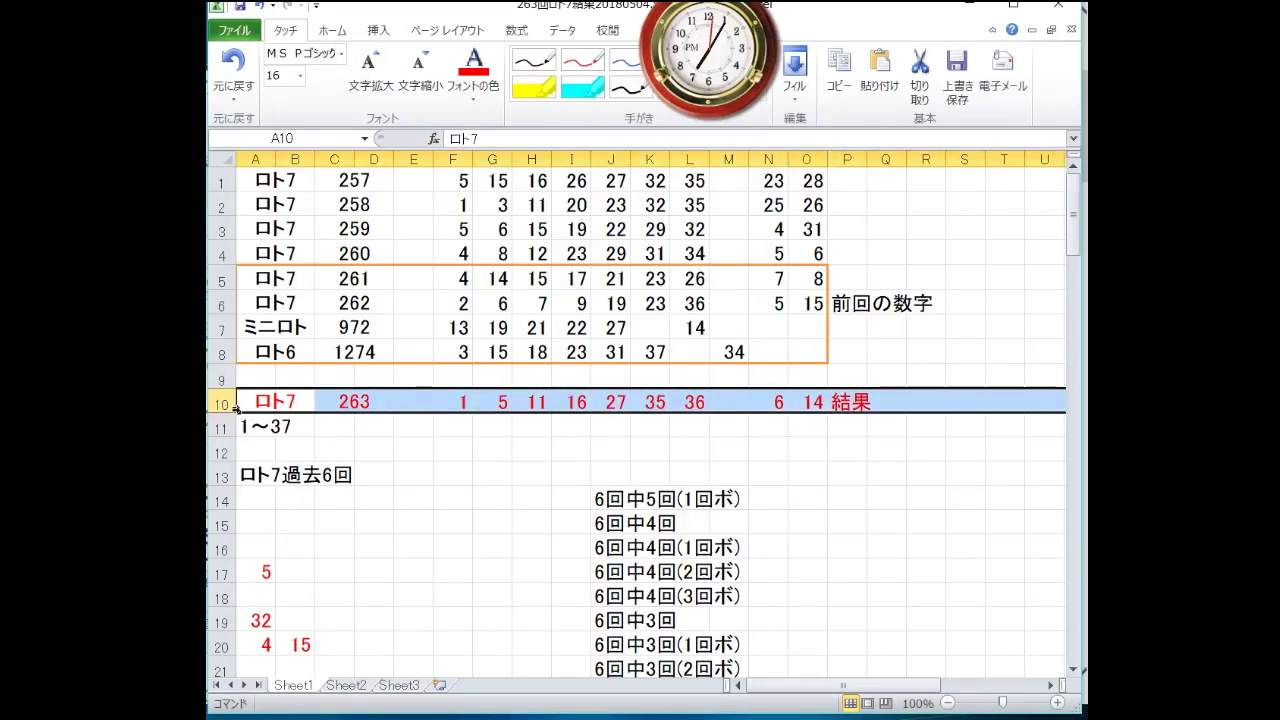
pyautogui.hotkey('ctrl', 'c')
pyautogui.scroll(-12, 443, 431)
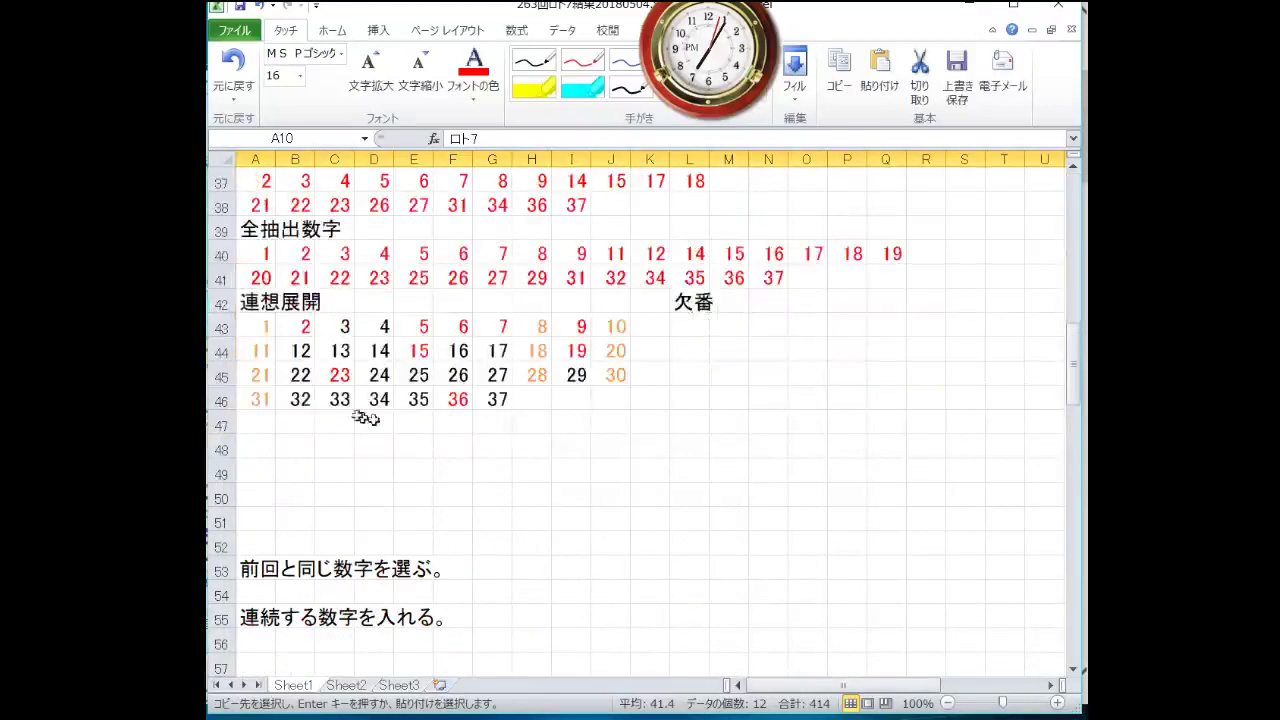
pyautogui.click(222, 425)
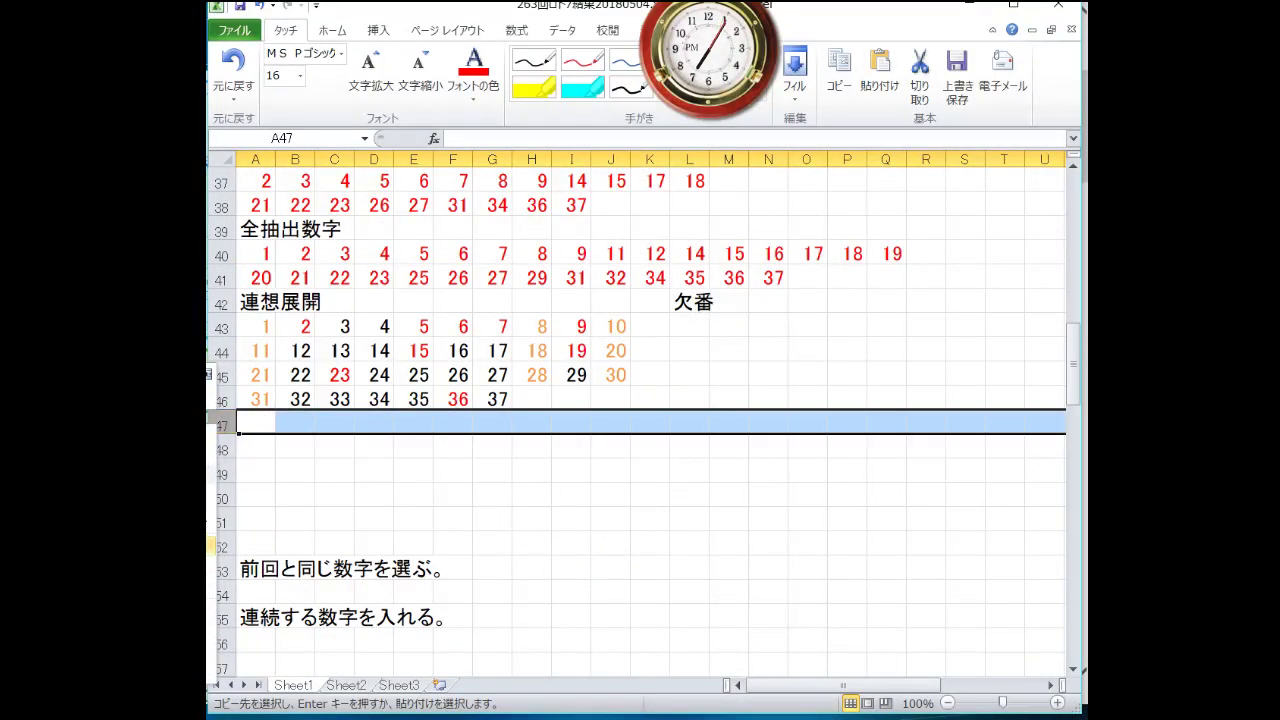
pyautogui.rightClick(222, 425)
pyautogui.click(308, 443)
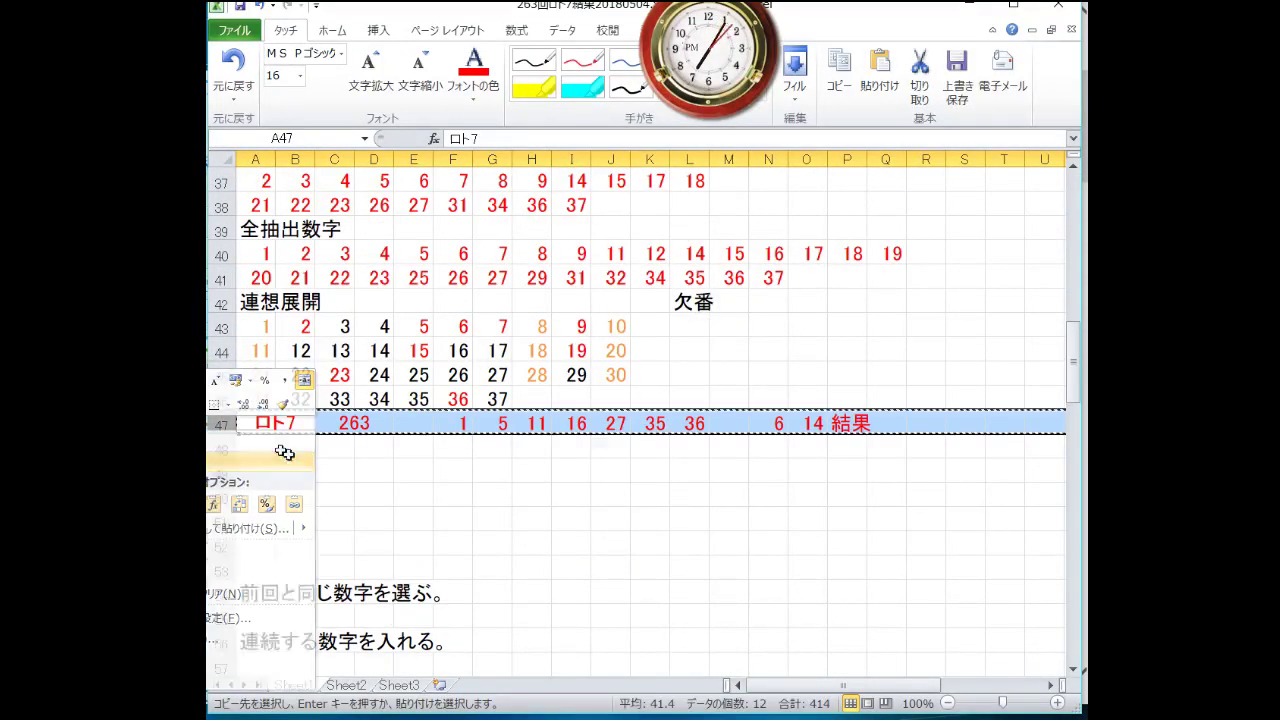
# Insert the copied draw 263 result row at row 107, directly below the 参考回 block.
pyautogui.scroll(-20, 285, 453)
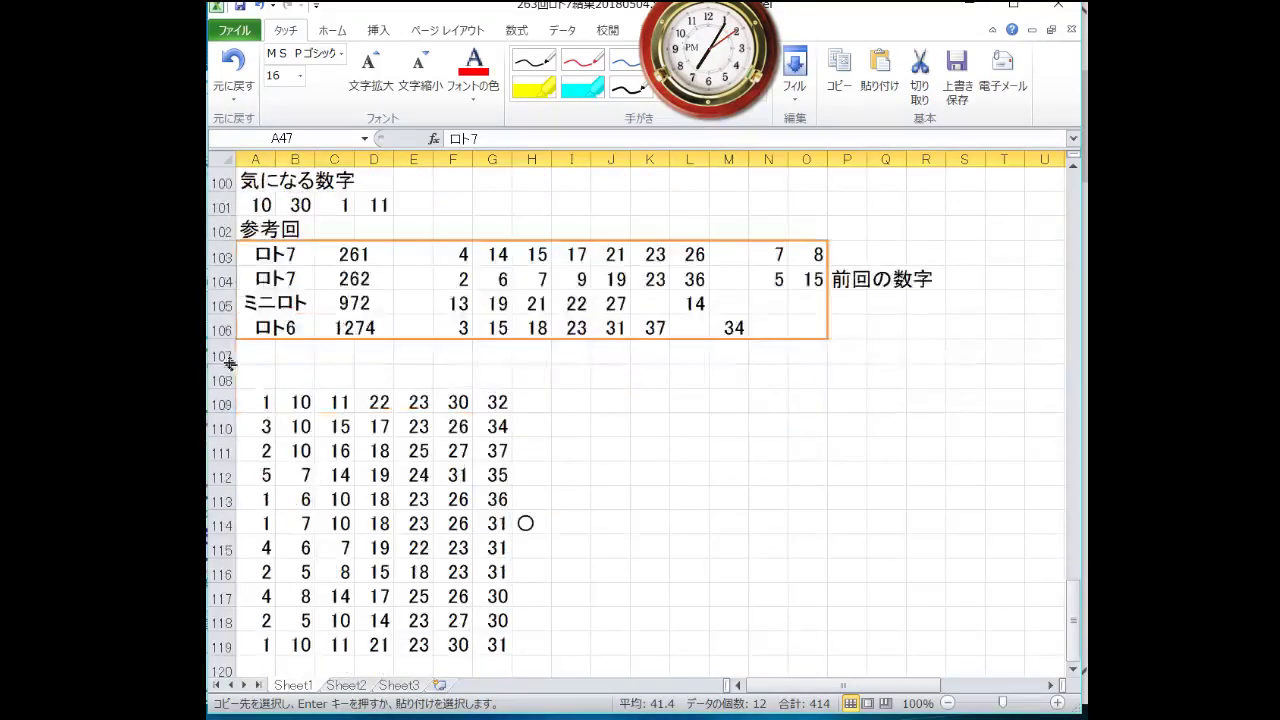
pyautogui.click(220, 355)
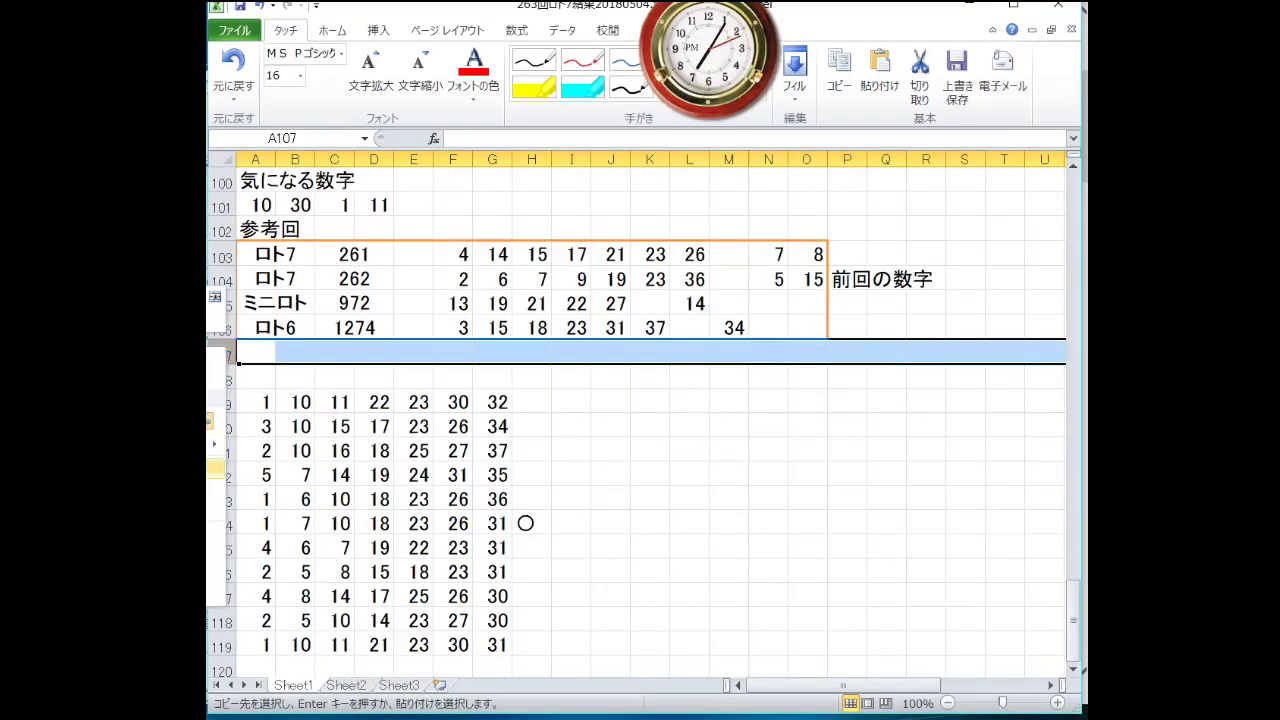
pyautogui.hotkey('ctrl', '+')
# Turn on filtering for the prediction list in A109:G120, using blank row 109 as the header.
pyautogui.moveTo(265, 404); pyautogui.dragTo(492, 572)
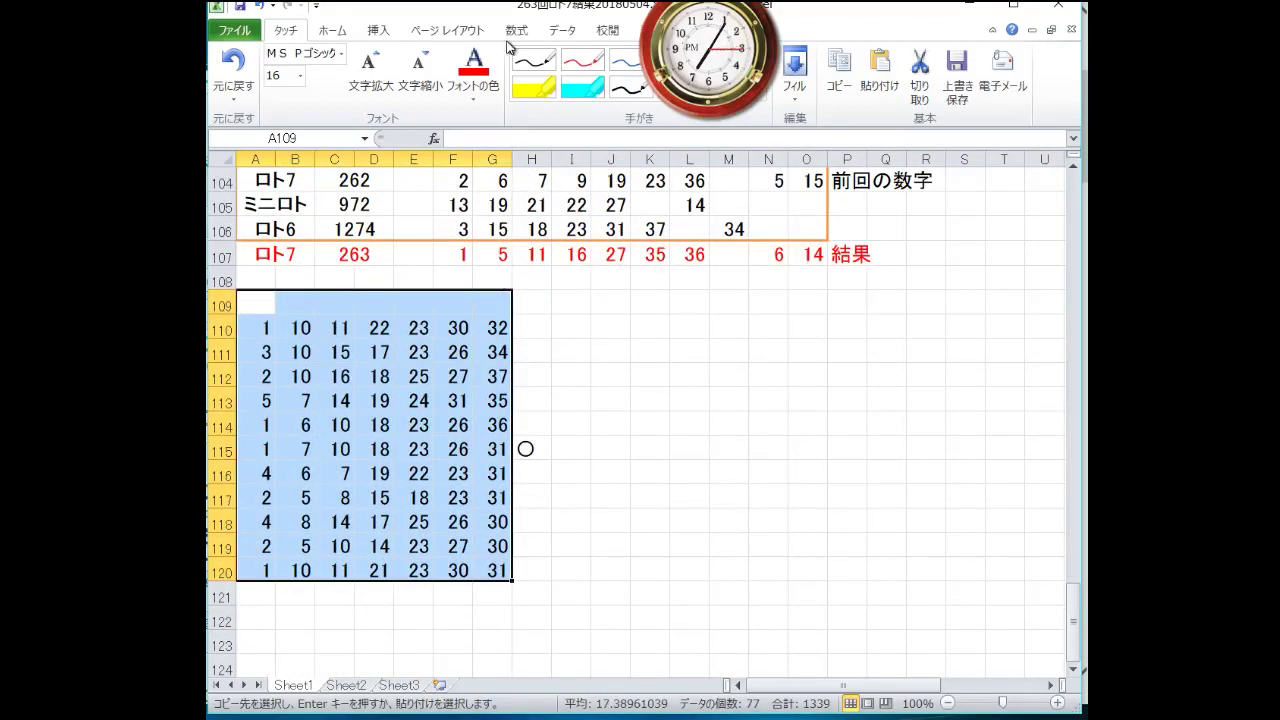
pyautogui.click(560, 32)
pyautogui.click(488, 72)
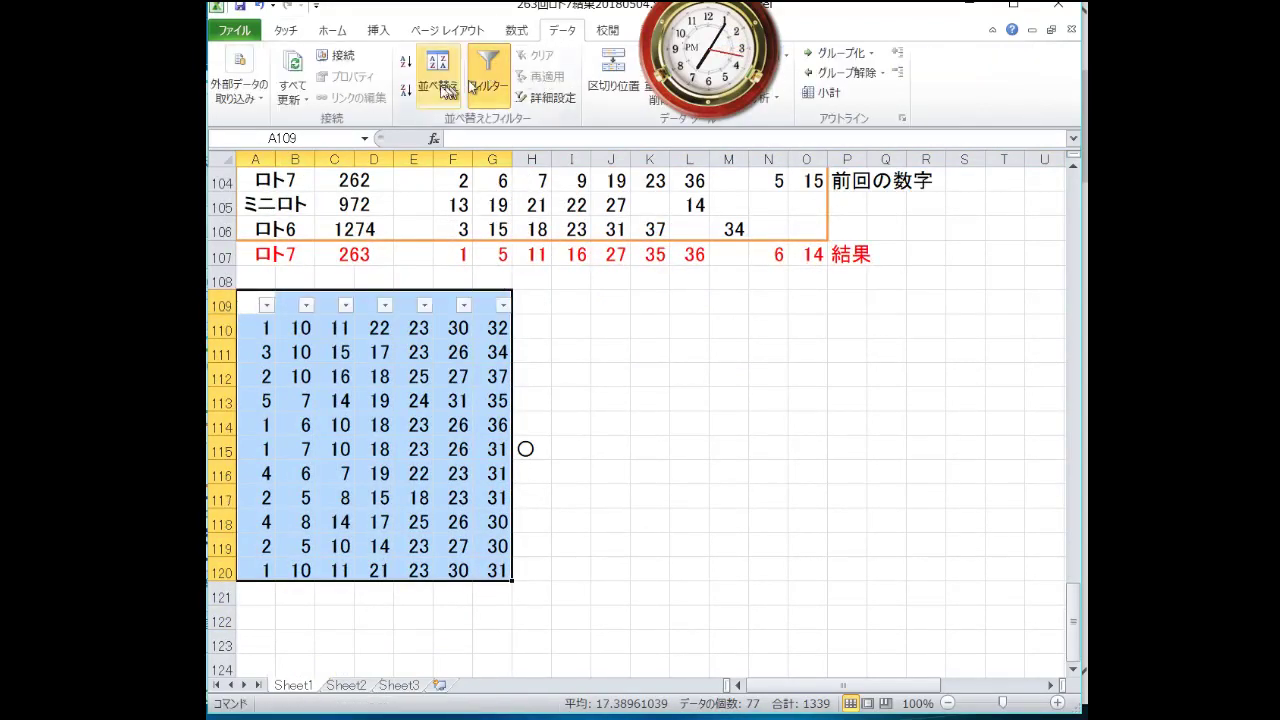
# Filter the prediction list's first column to the values 1 and 5, and fill its matching cells with yellow.
pyautogui.click(337, 36)
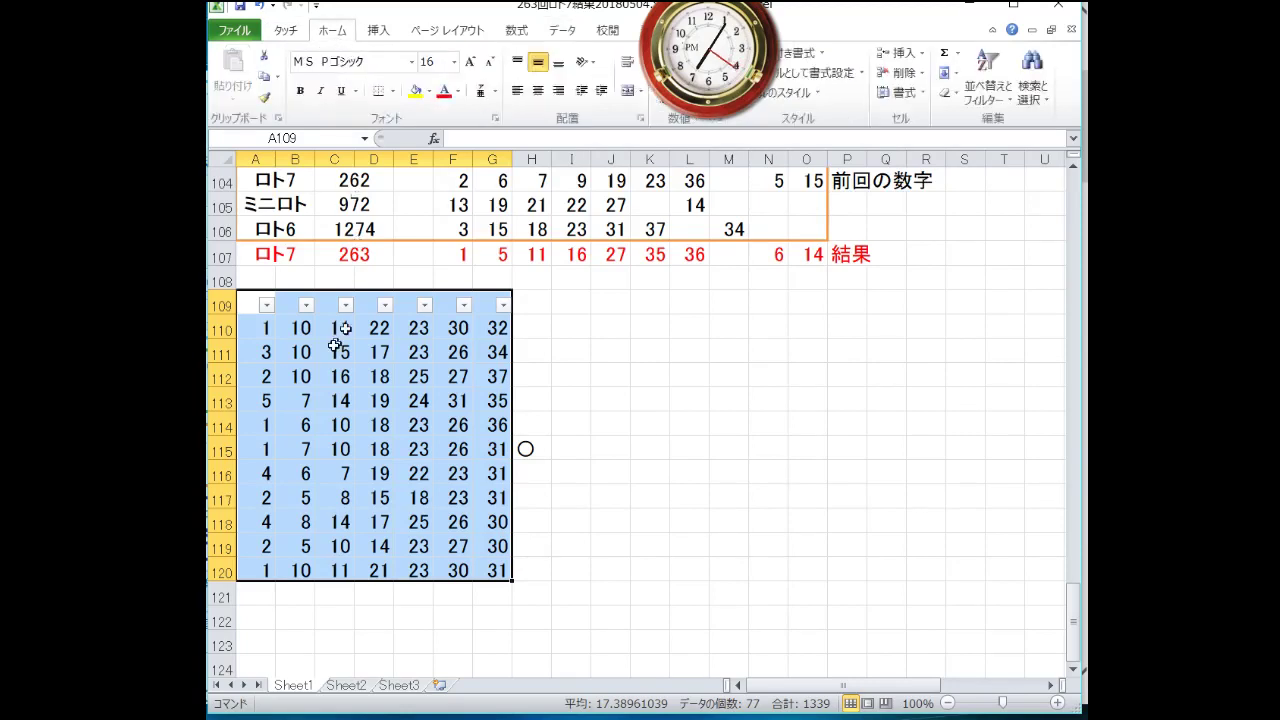
pyautogui.click(268, 304)
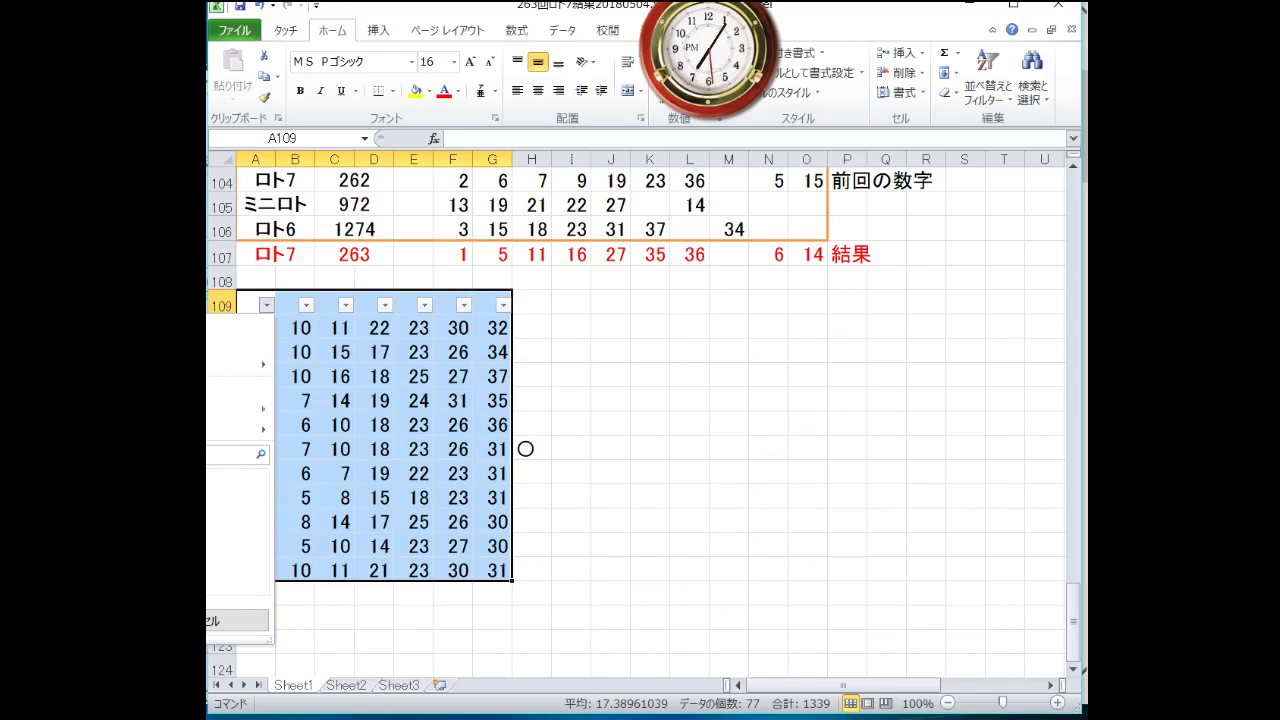
pyautogui.press('Return')
pyautogui.moveTo(262, 330); pyautogui.dragTo(262, 421)
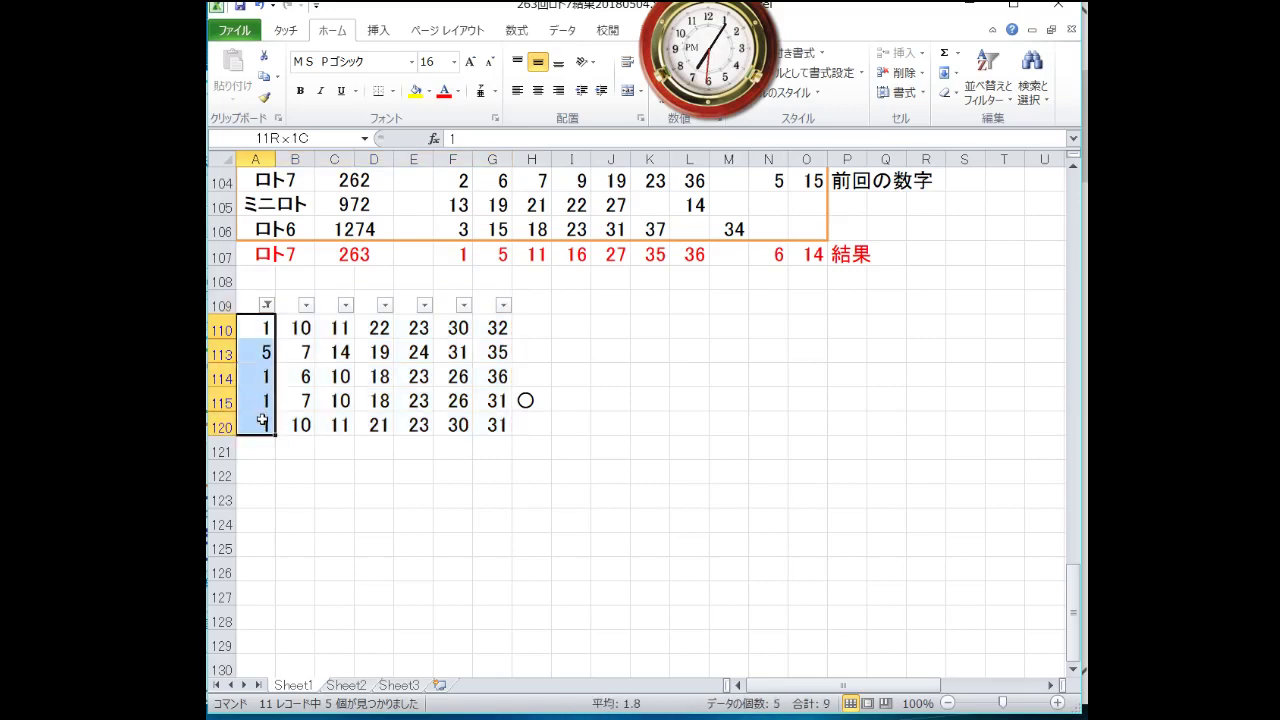
pyautogui.click(415, 90)
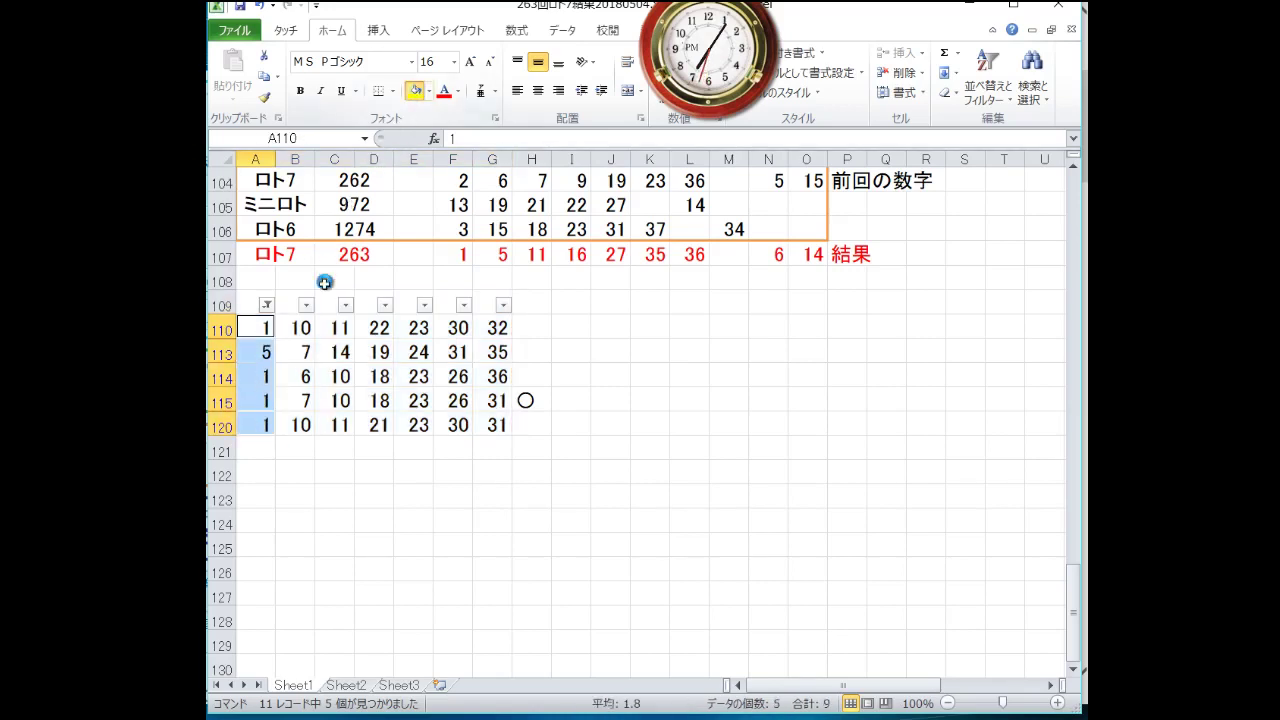
# Fill the 6 in B114 with the standard orange colour.
pyautogui.click(295, 375)
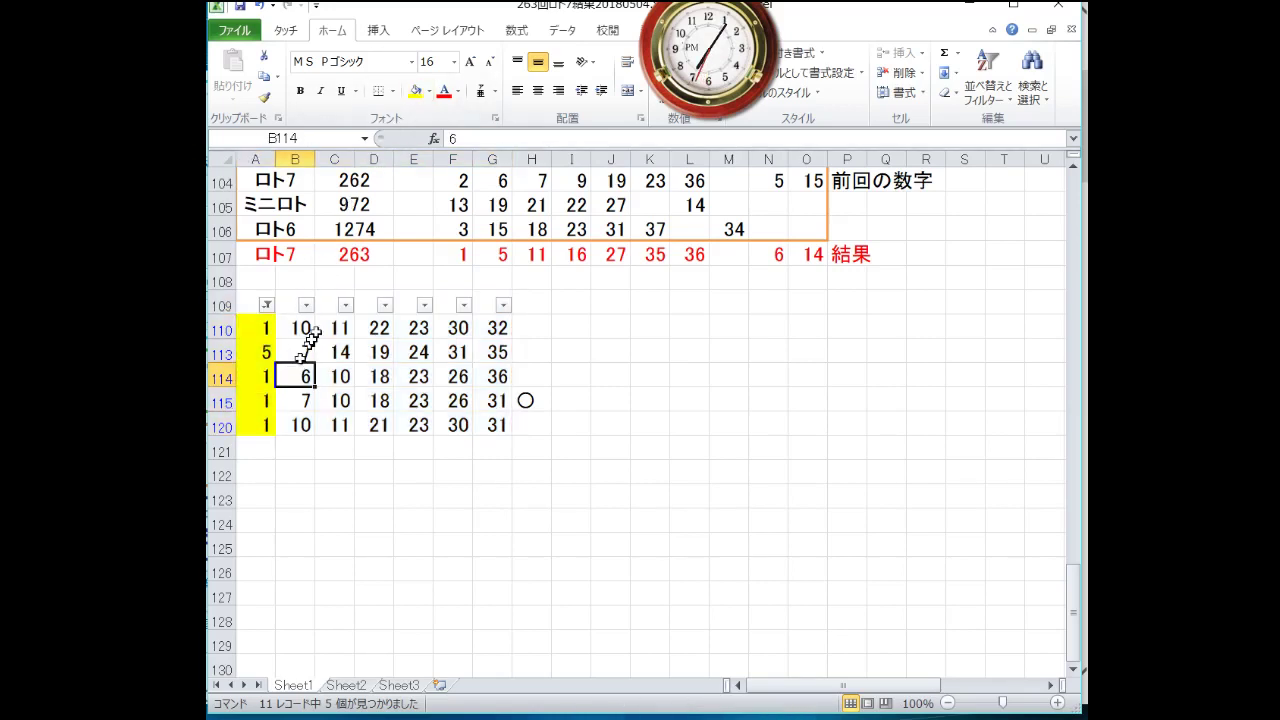
pyautogui.click(429, 91)
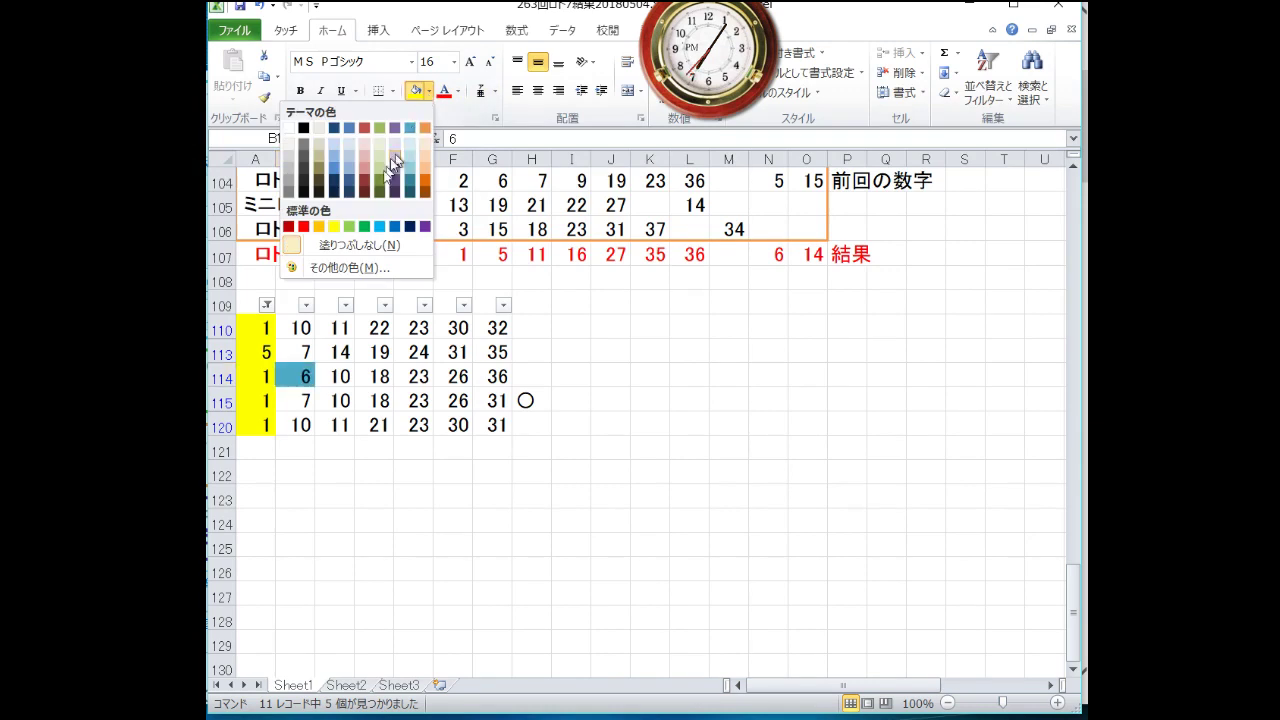
pyautogui.click(321, 230)
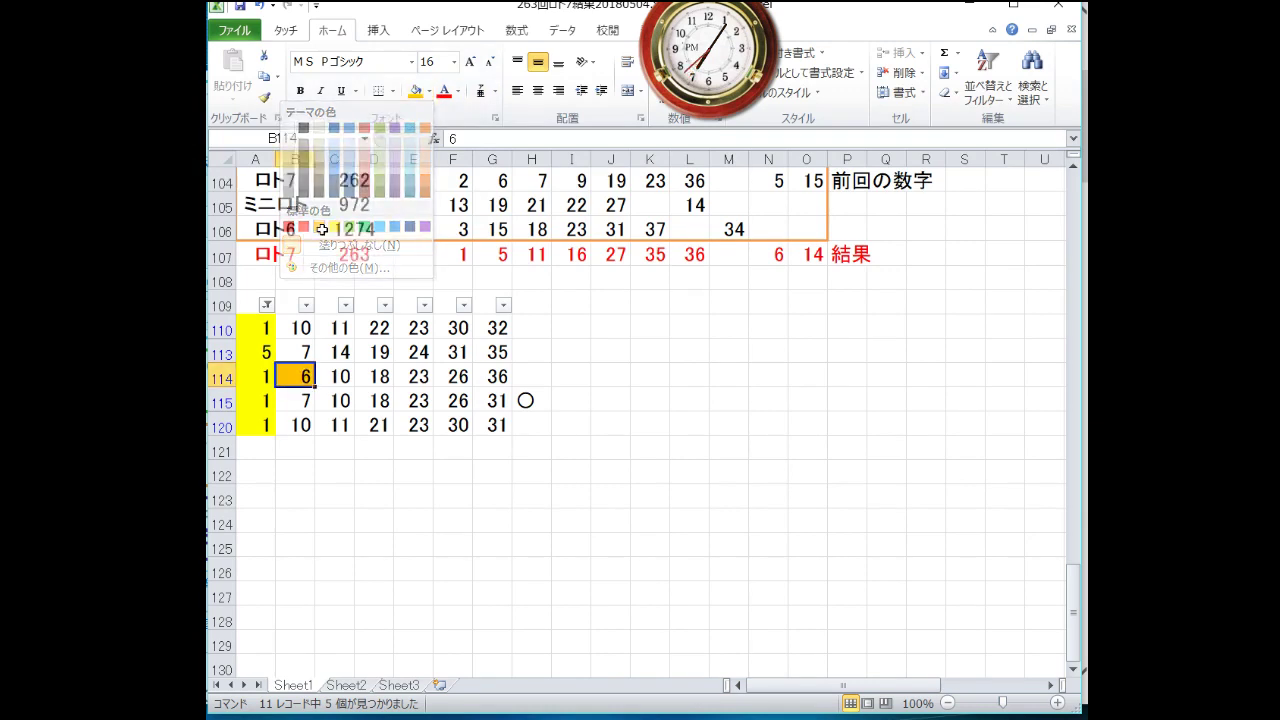
# Fill the bonus number matches, 14 in C113 and 6 in B114, with the lightest orange theme colour.
pyautogui.click(340, 360)
pyautogui.click(429, 91)
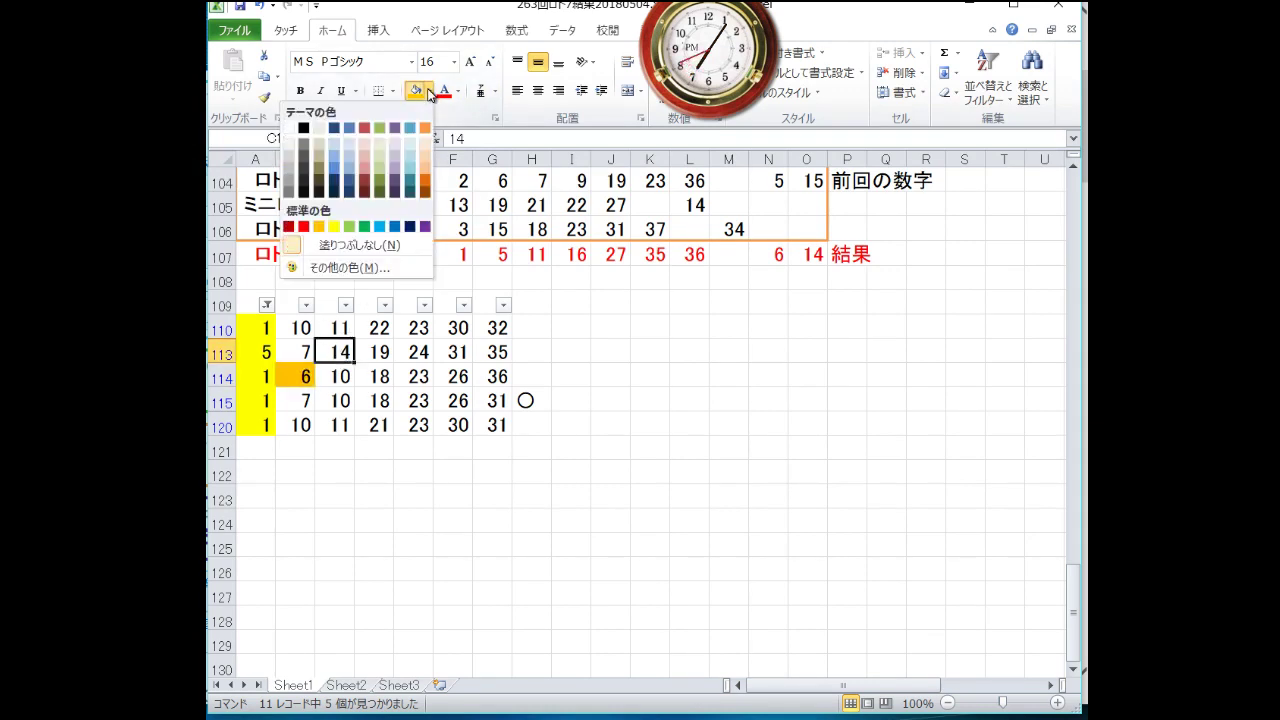
pyautogui.click(425, 144)
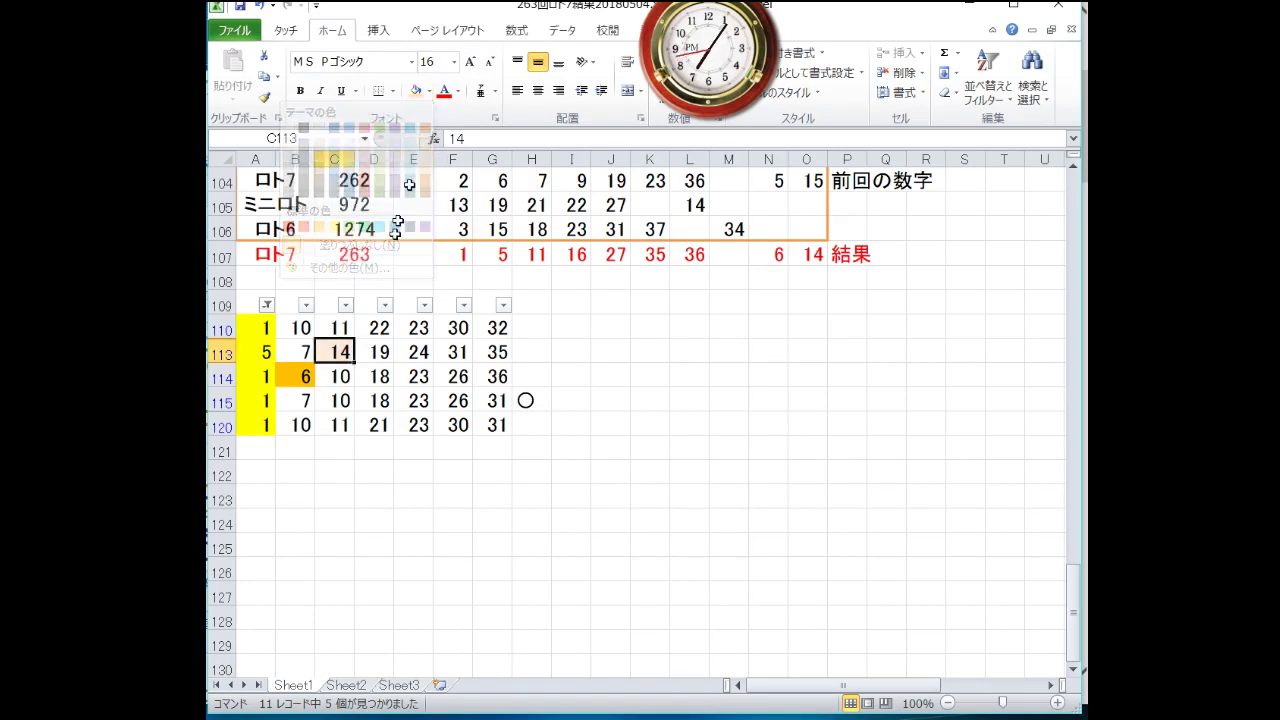
pyautogui.click(295, 376)
pyautogui.click(416, 91)
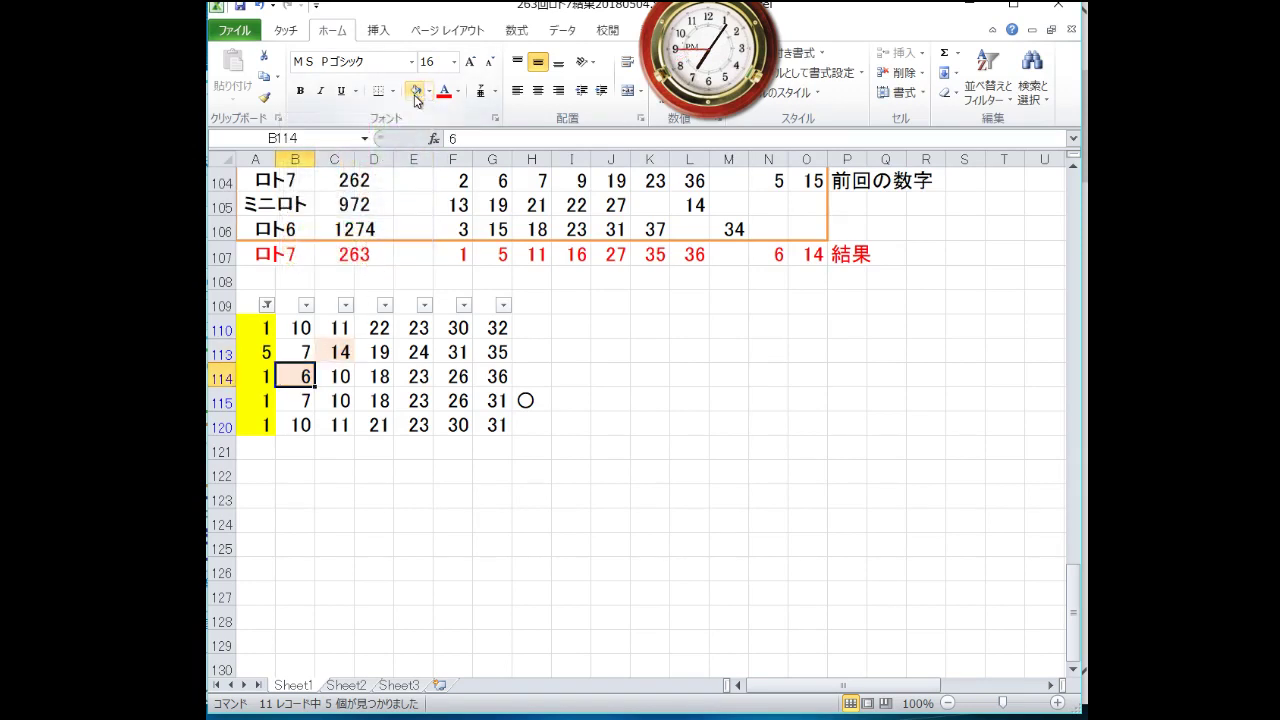
# Clear the first column's filter and fill the bonus matches in B116 and C118 with the same light orange.
pyautogui.click(268, 305)
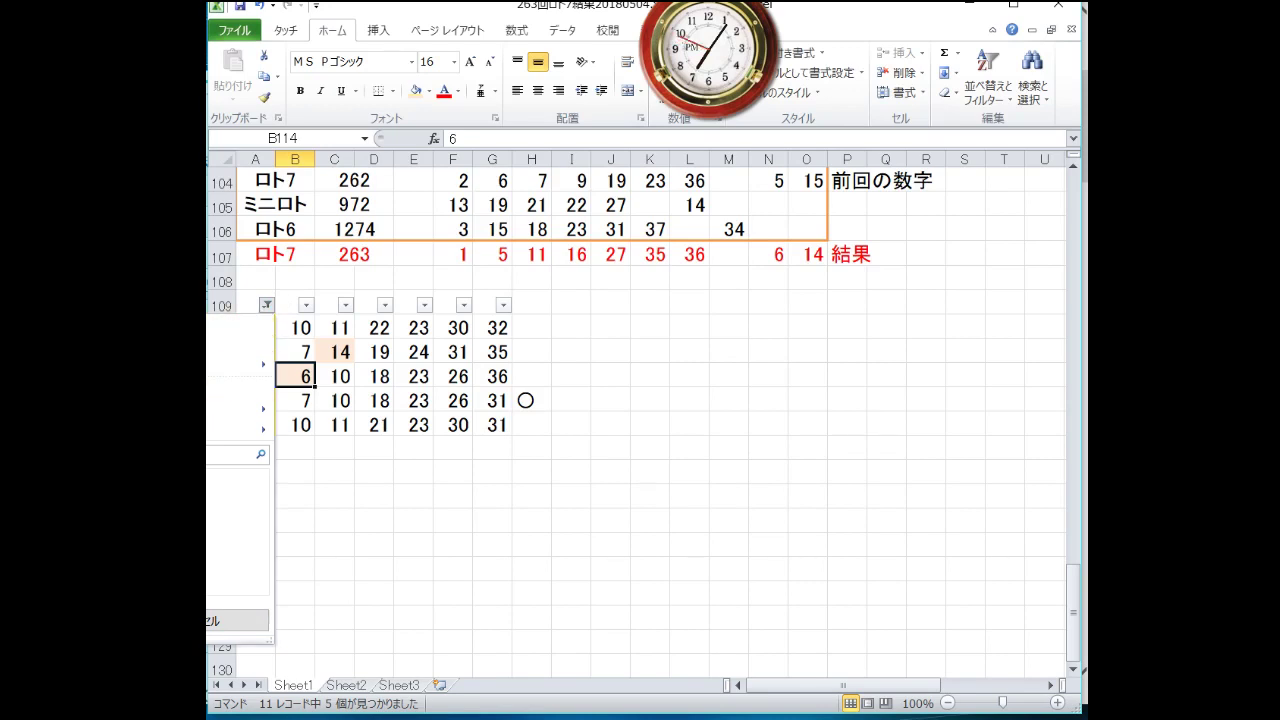
pyautogui.click(180, 386)
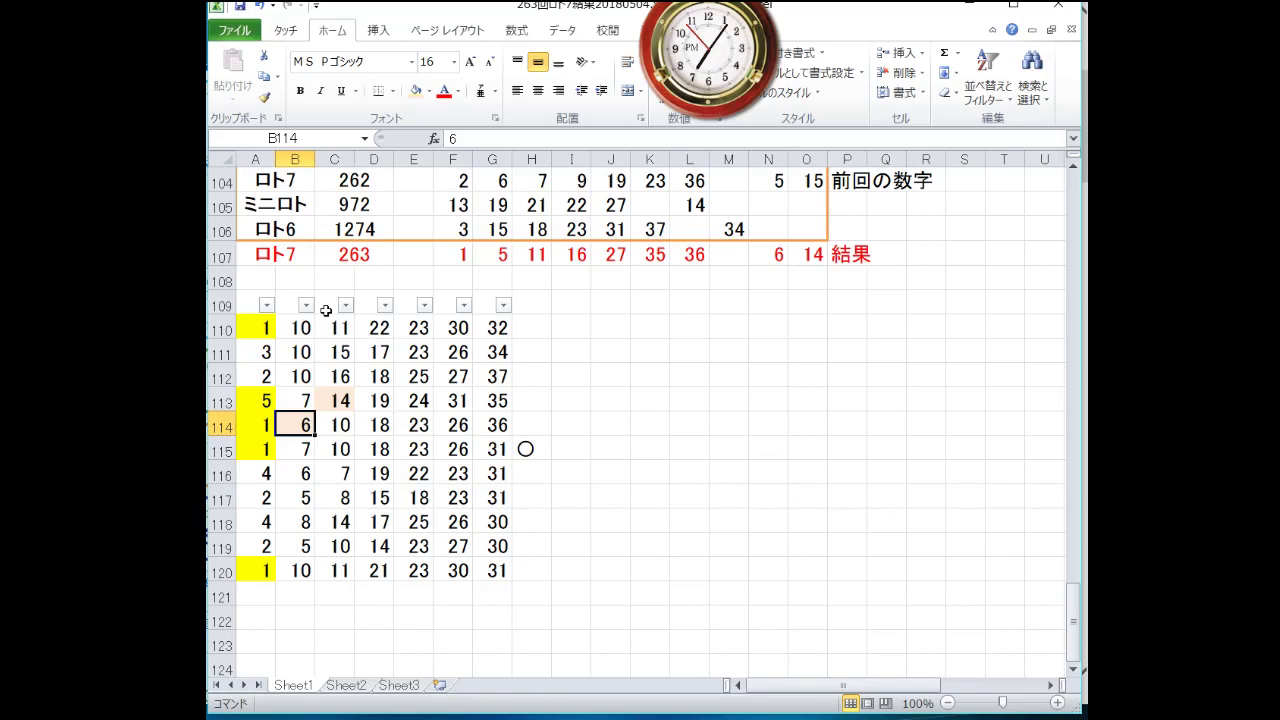
pyautogui.click(296, 475)
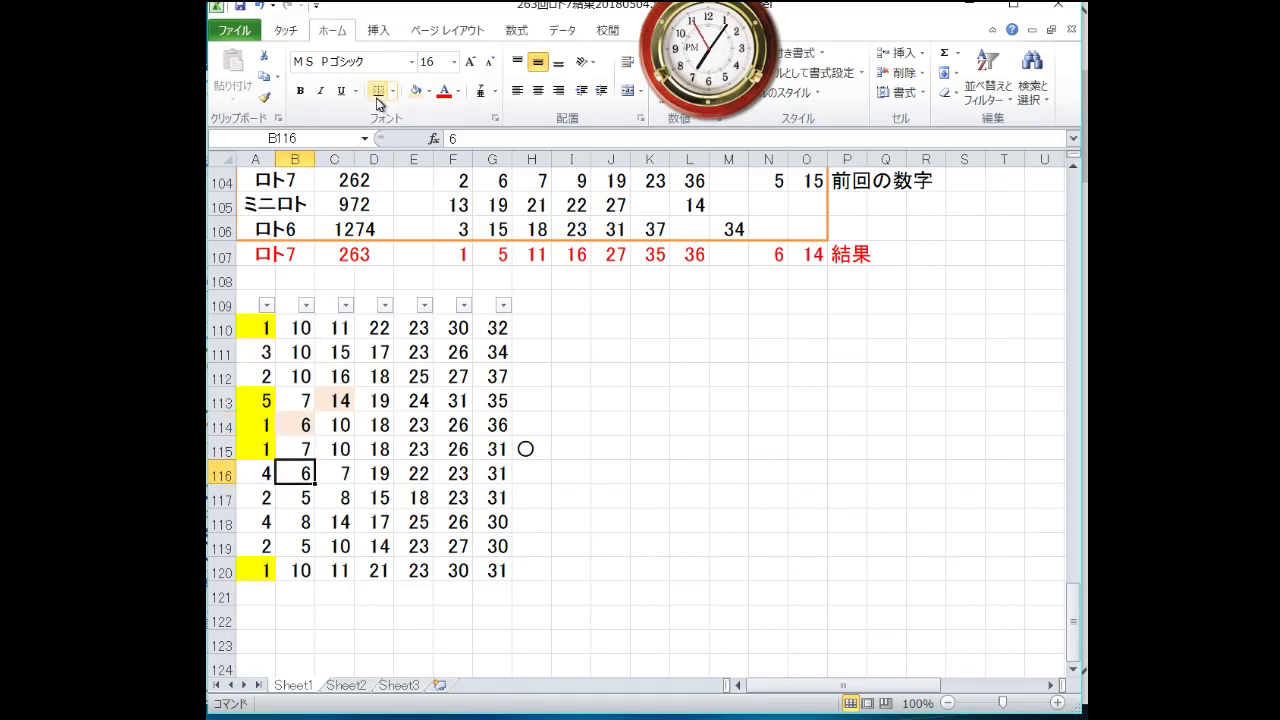
pyautogui.click(415, 90)
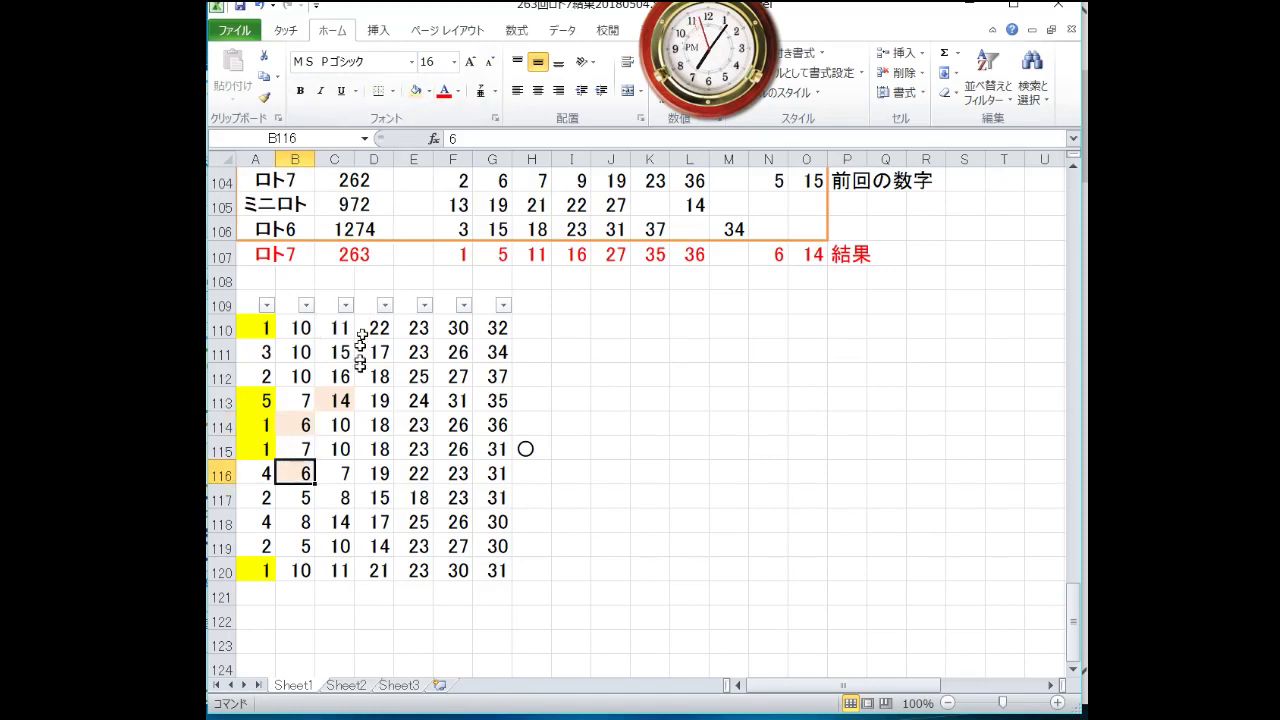
pyautogui.click(340, 522)
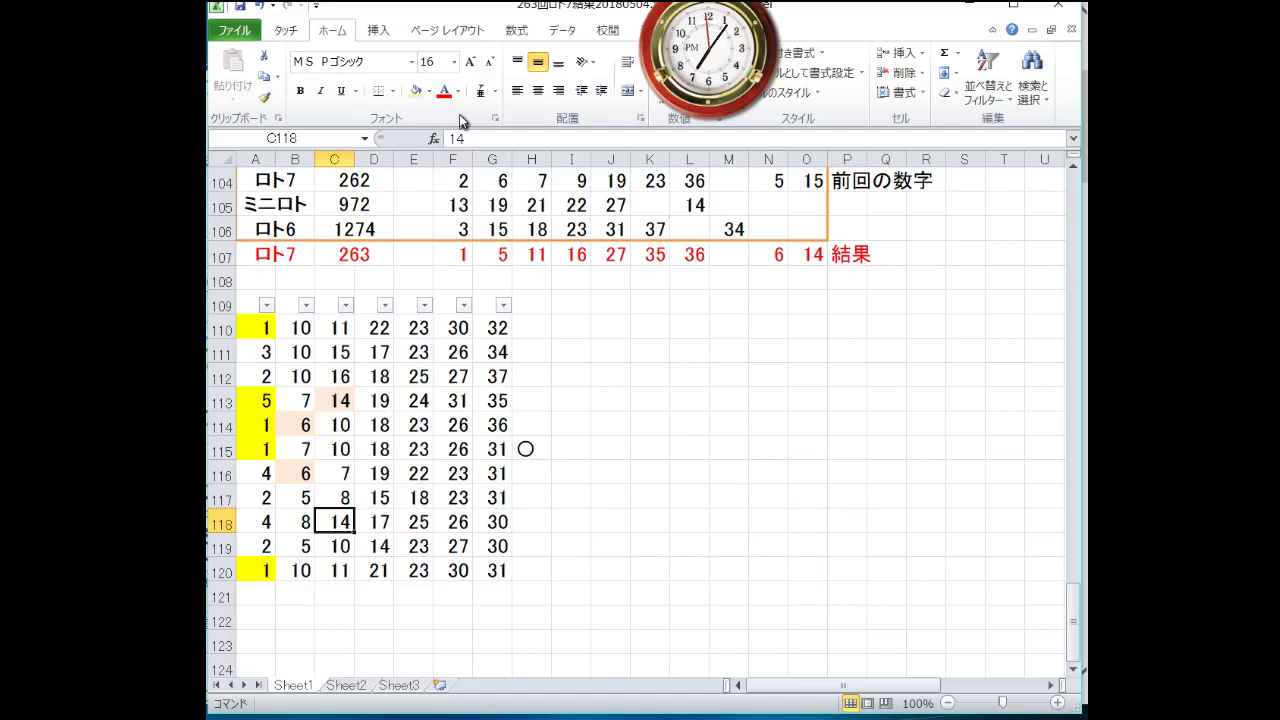
pyautogui.click(425, 94)
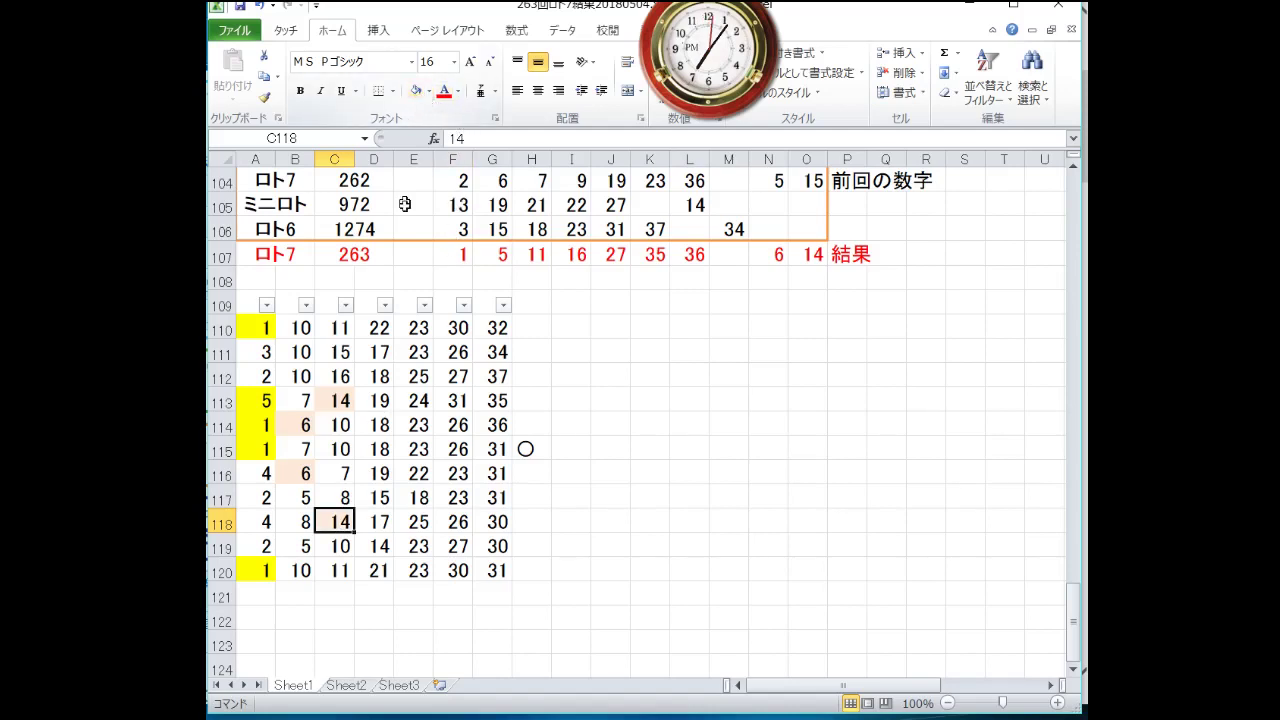
# Fill the main number matches in the prediction list's third column, 11 in C110 and C120 and 16 in C112, with yellow.
pyautogui.click(333, 335)
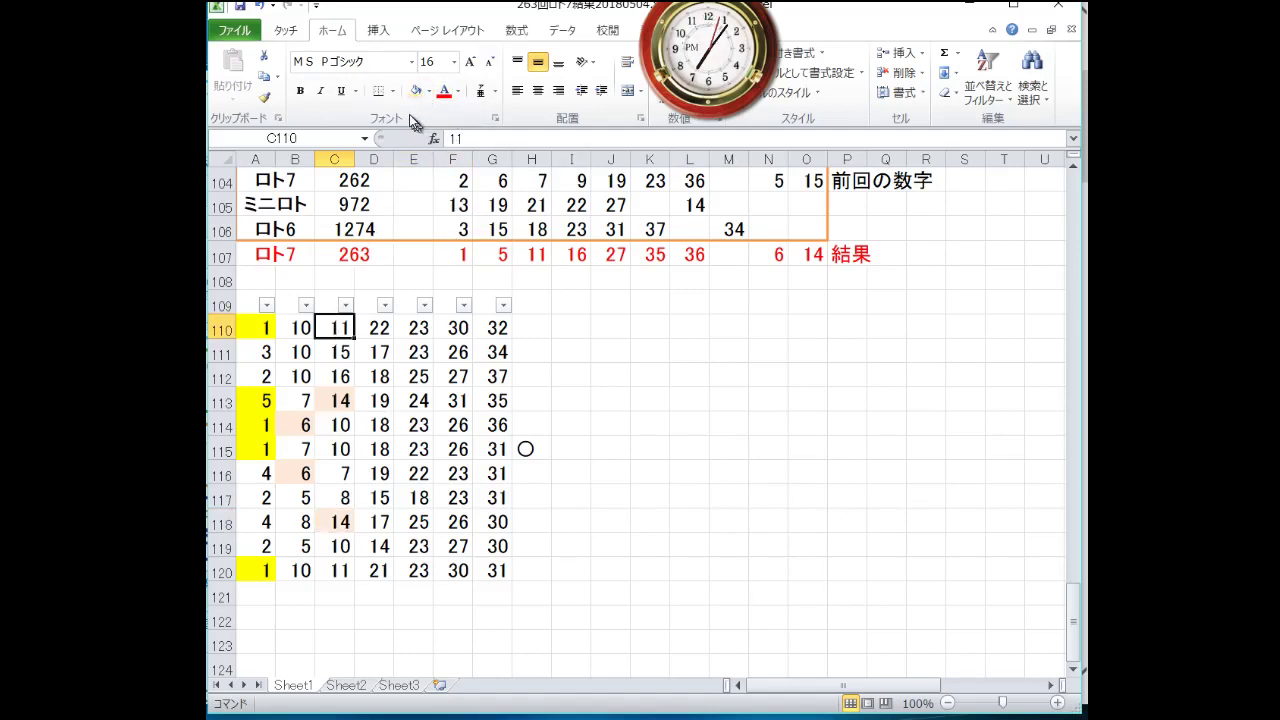
pyautogui.click(429, 91)
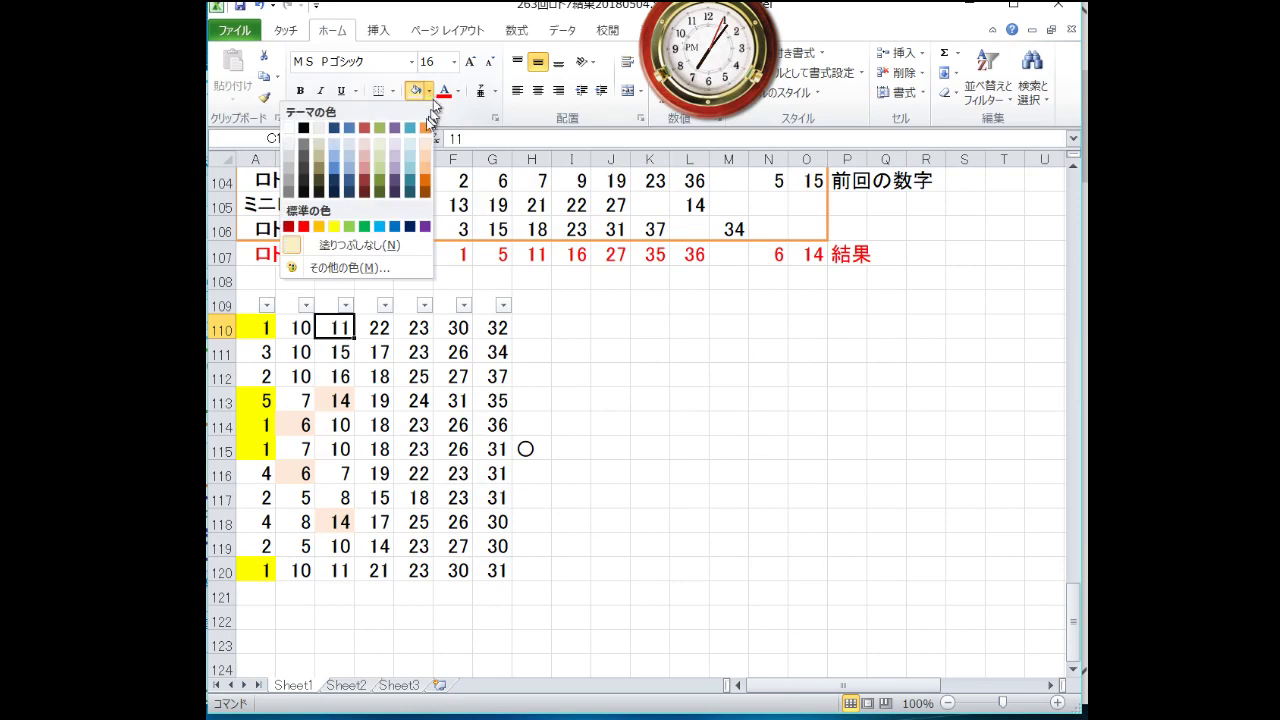
pyautogui.click(334, 227)
pyautogui.click(325, 565)
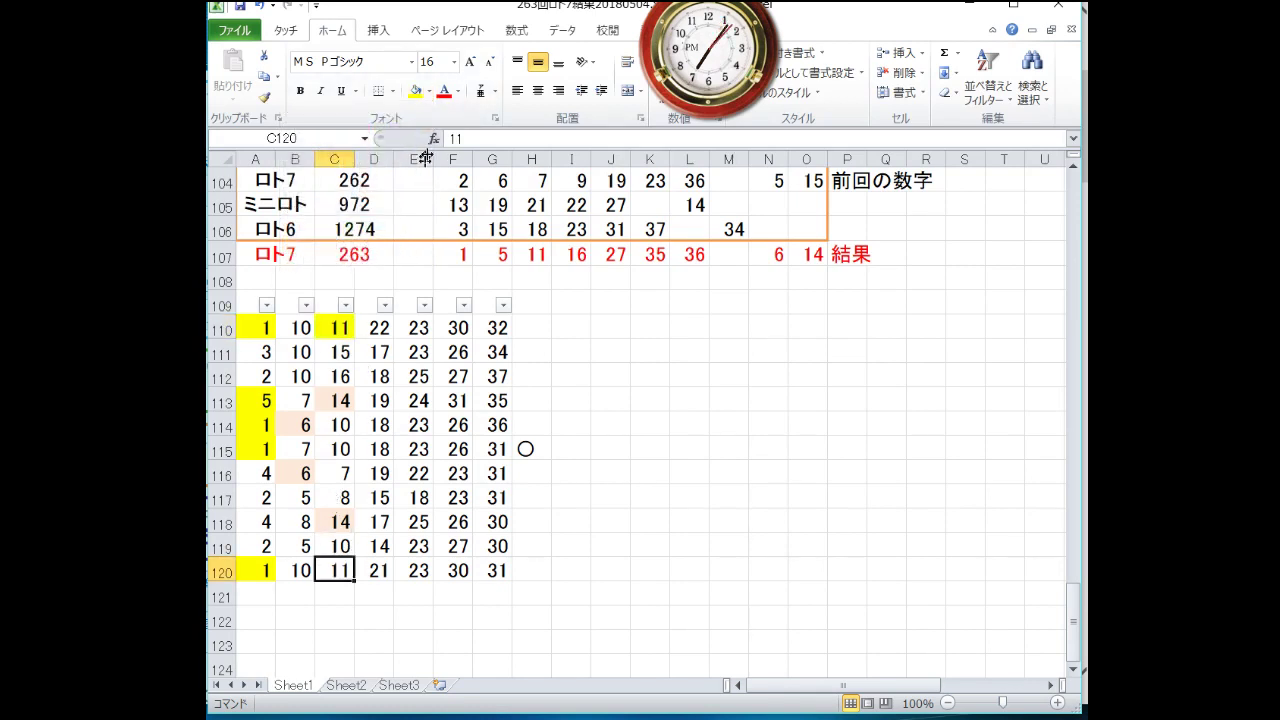
pyautogui.click(414, 91)
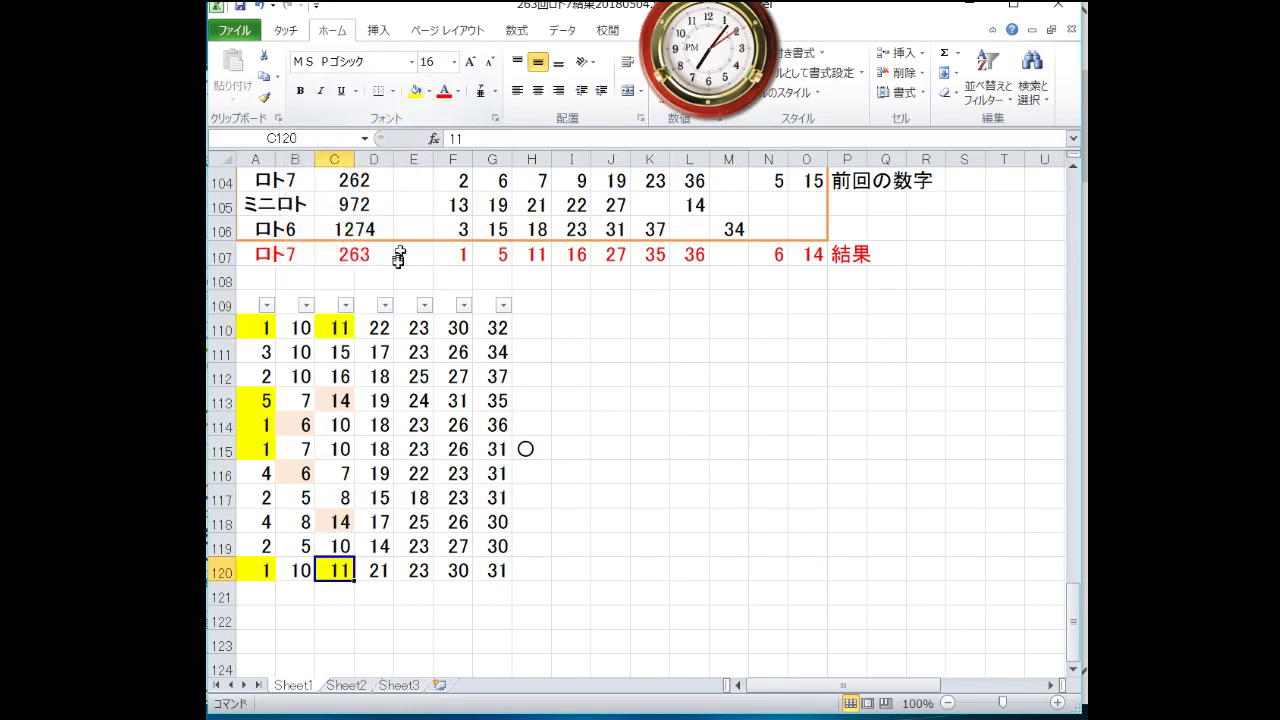
pyautogui.click(343, 372)
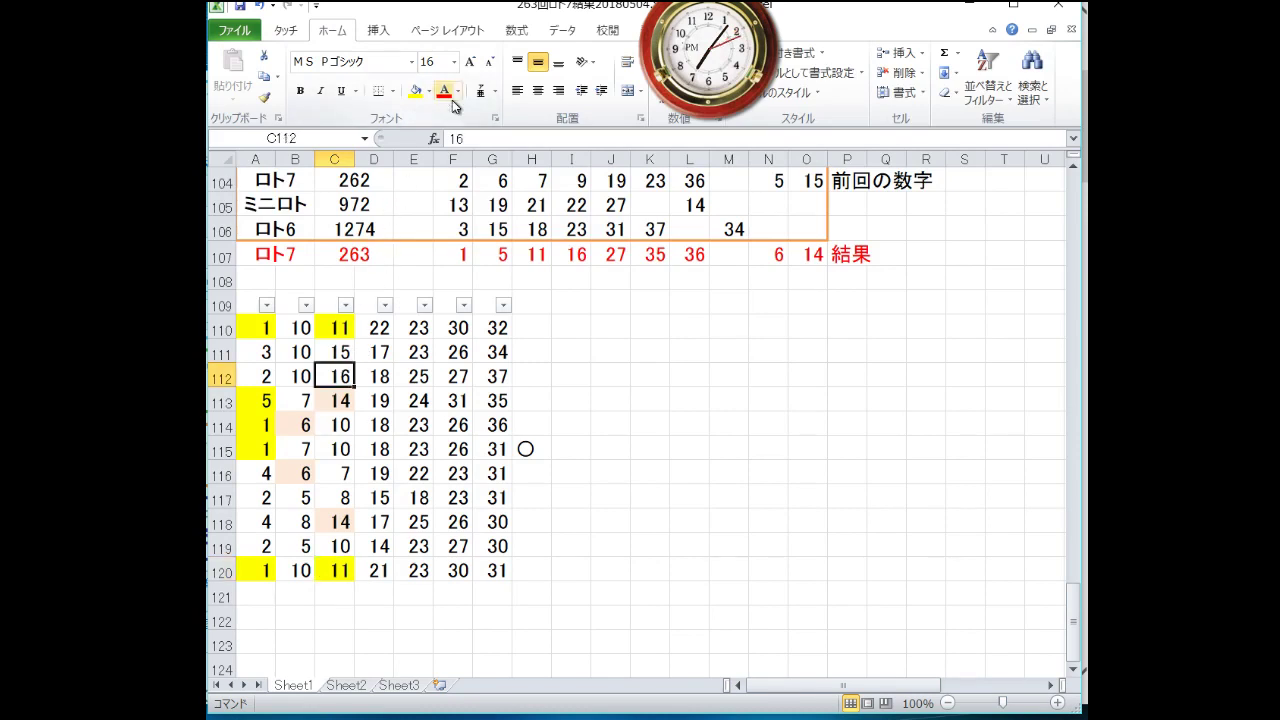
pyautogui.click(414, 91)
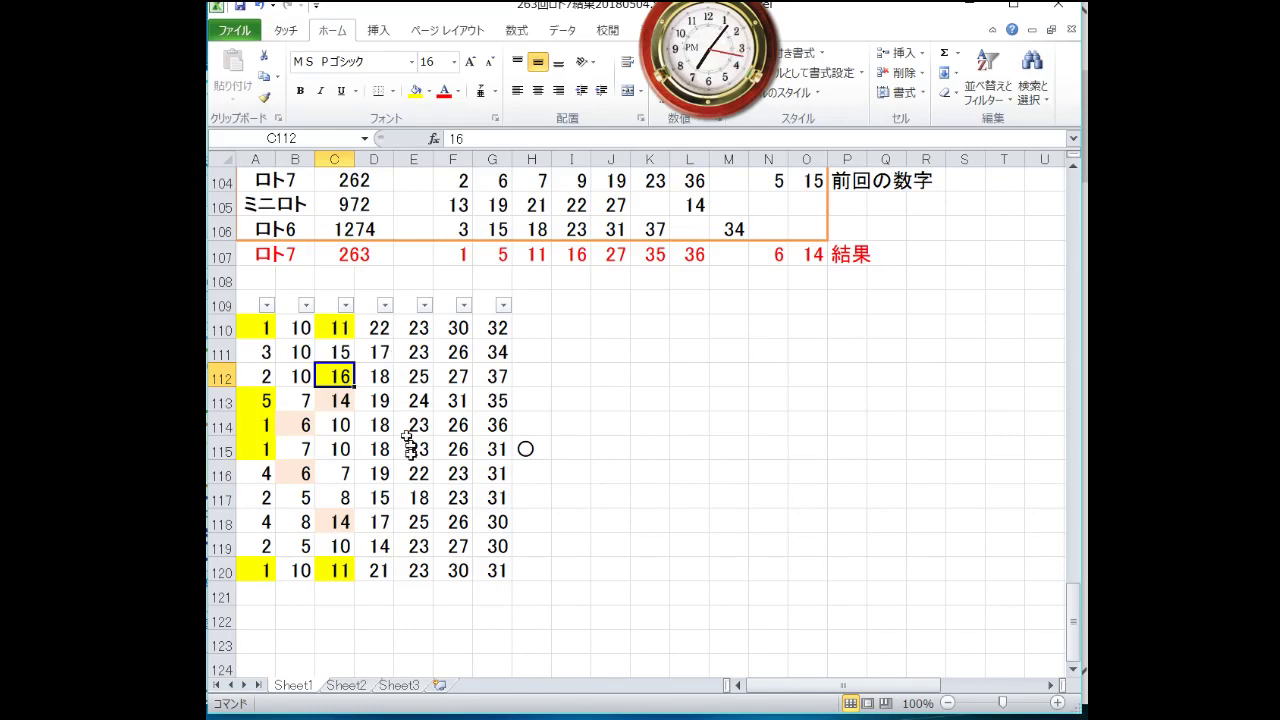
# Fill the bonus number match 14 in D119 with the lightest orange theme colour.
pyautogui.click(375, 546)
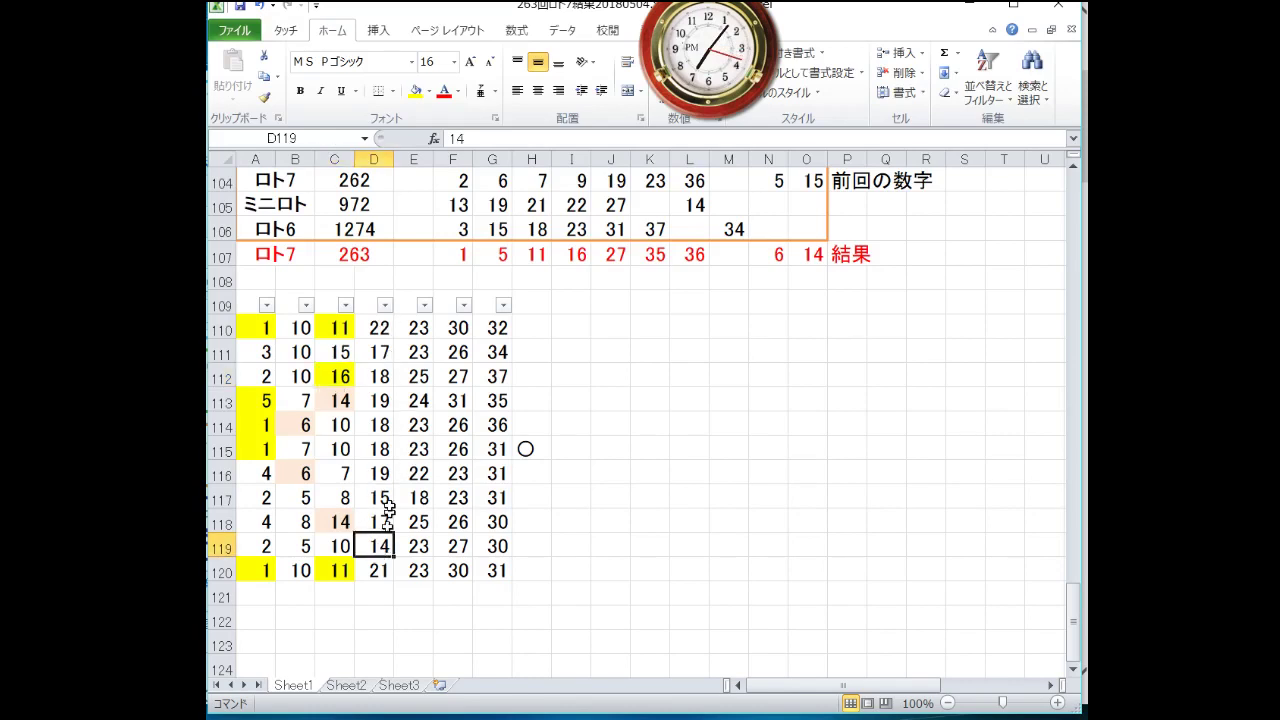
pyautogui.click(428, 91)
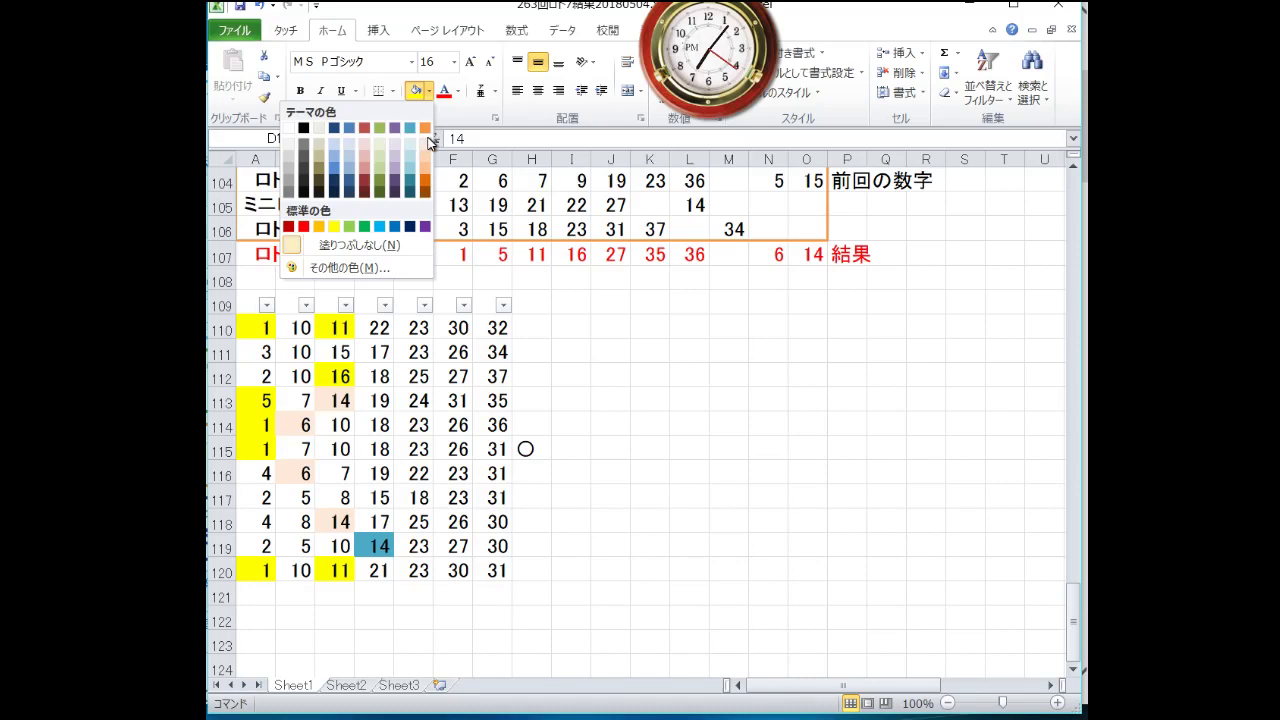
pyautogui.click(428, 143)
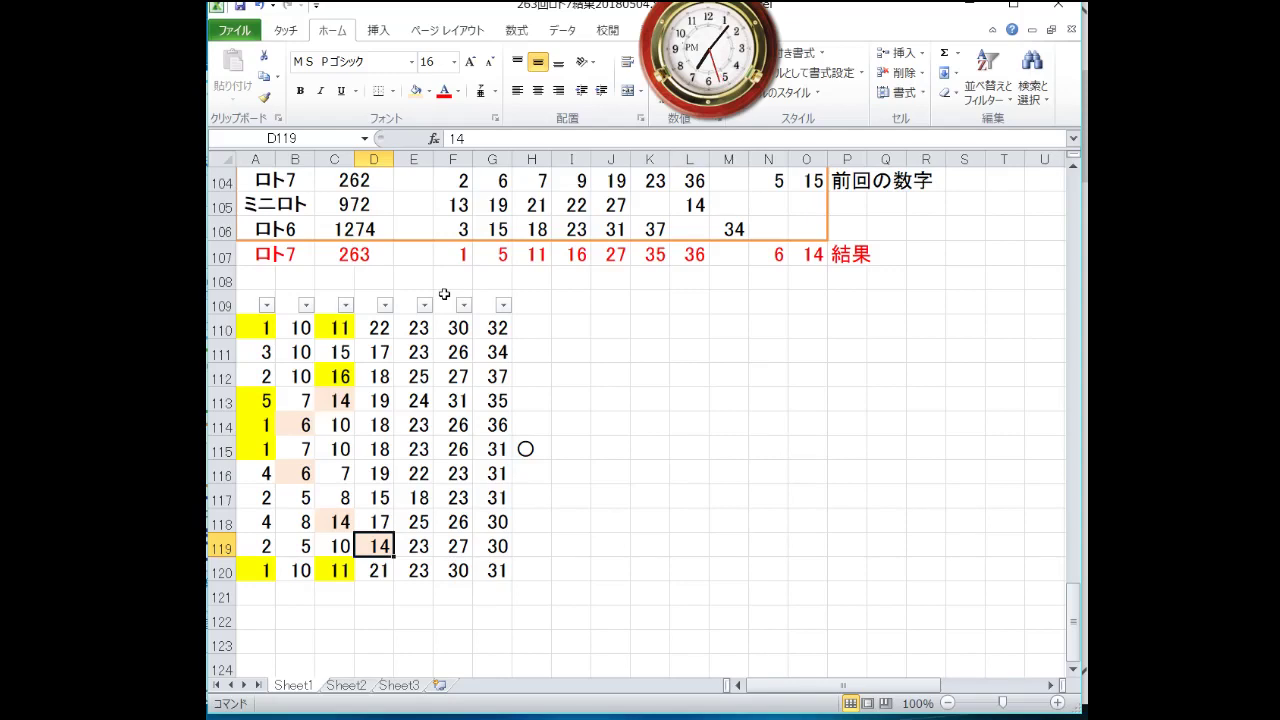
# Fill the remaining main number matches, 27 in F112 and F119 and 35 and 36 in G113:G114, with yellow.
pyautogui.click(462, 380)
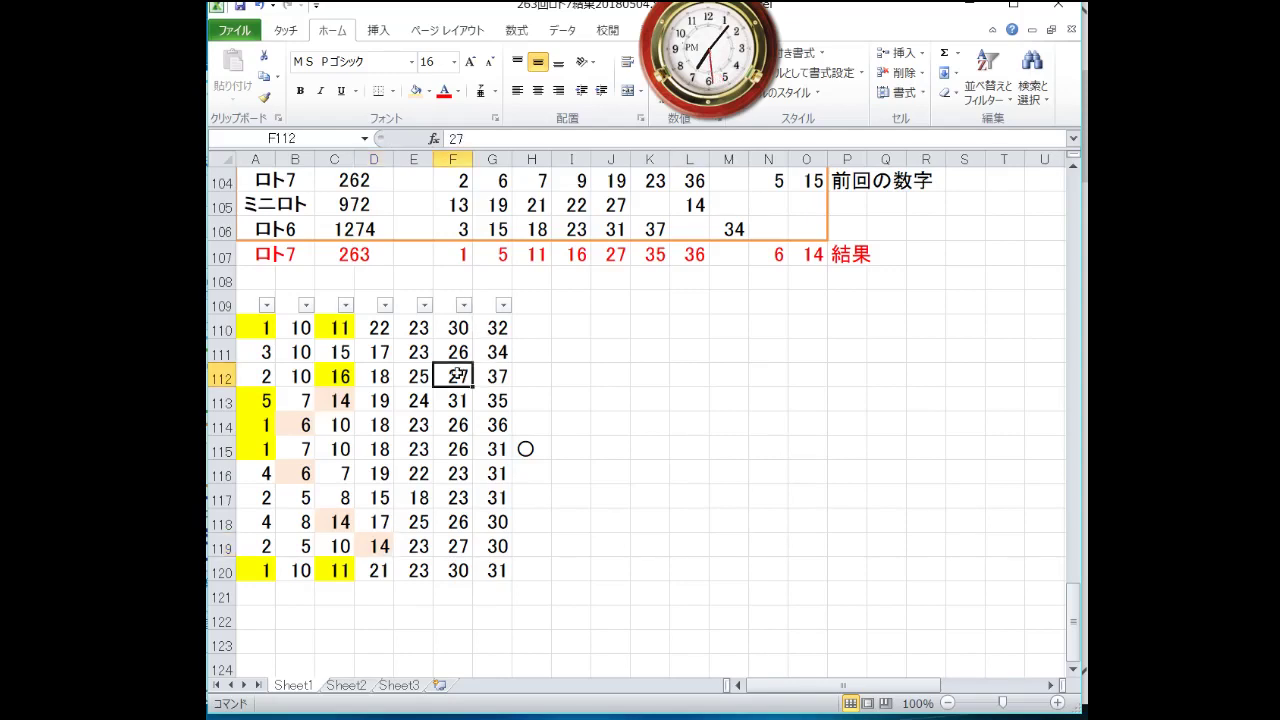
pyautogui.click(429, 90)
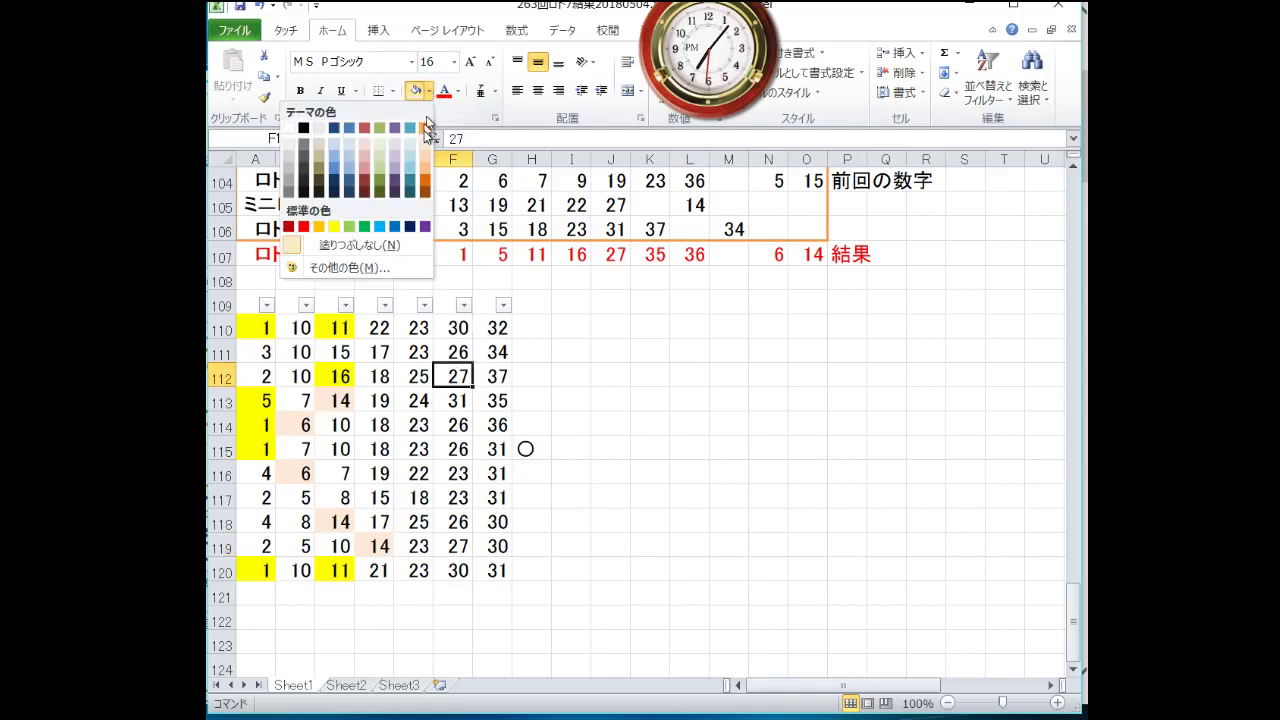
pyautogui.click(334, 228)
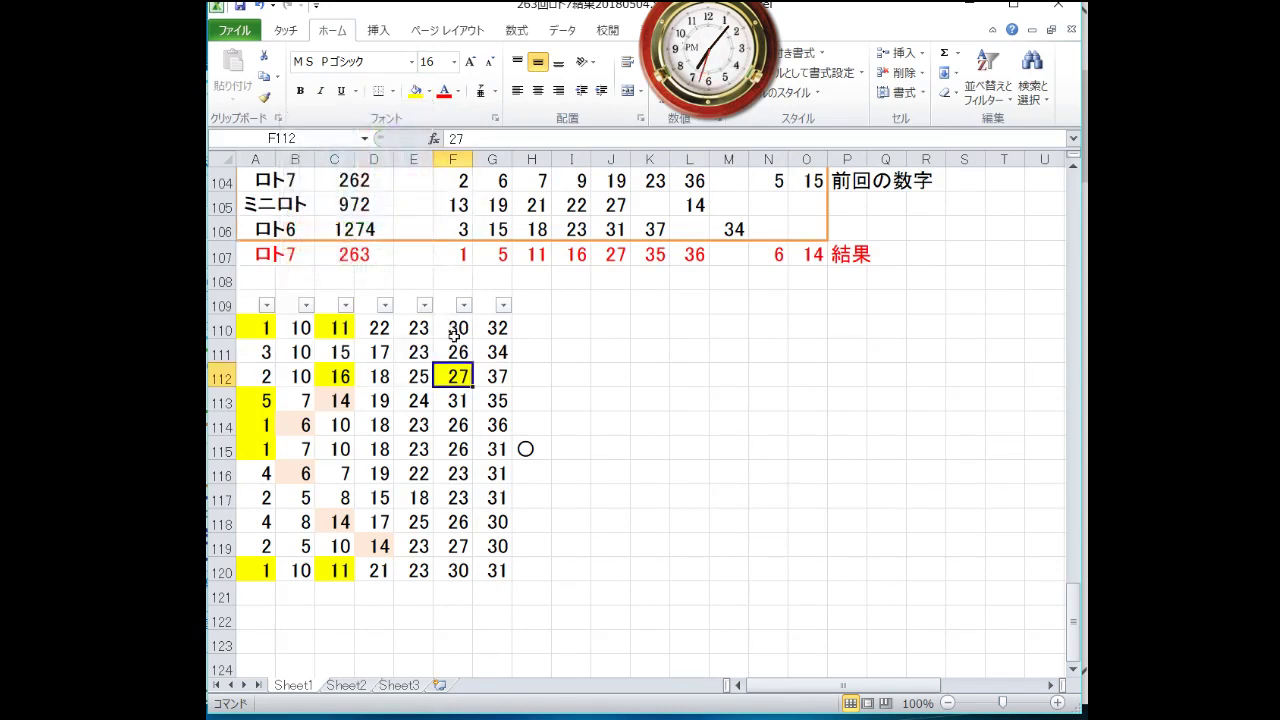
pyautogui.click(452, 545)
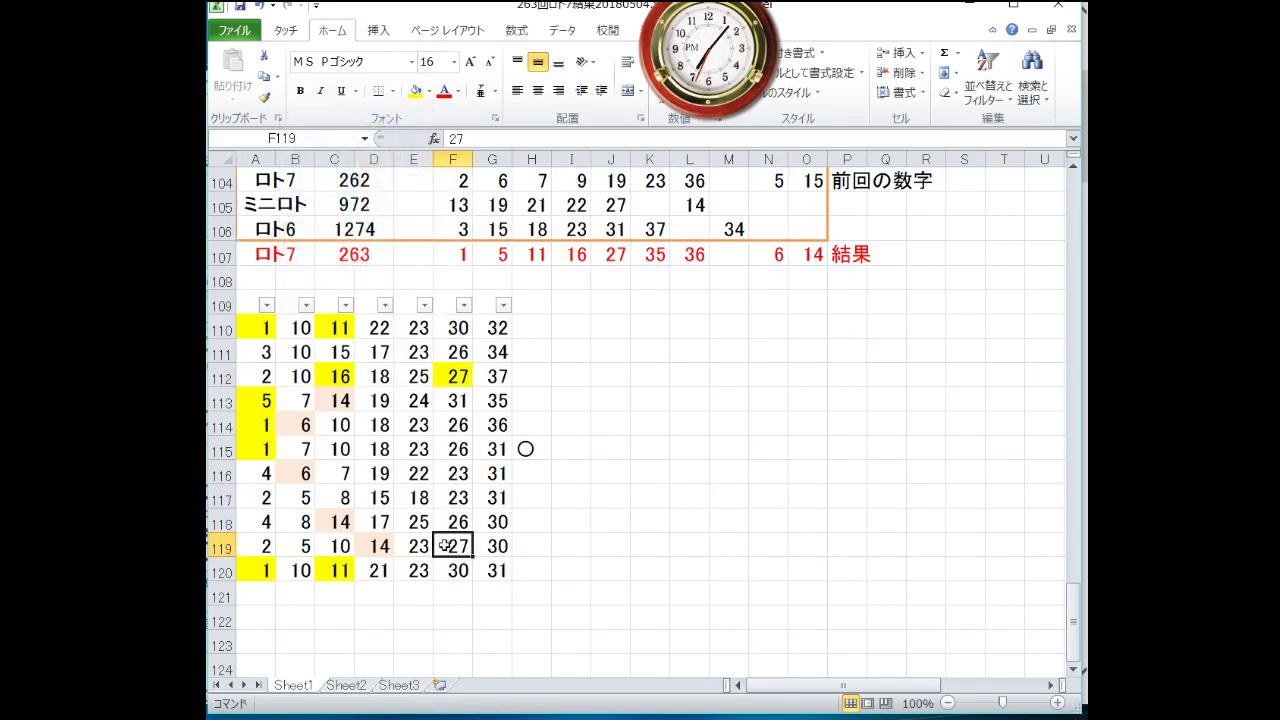
pyautogui.click(413, 91)
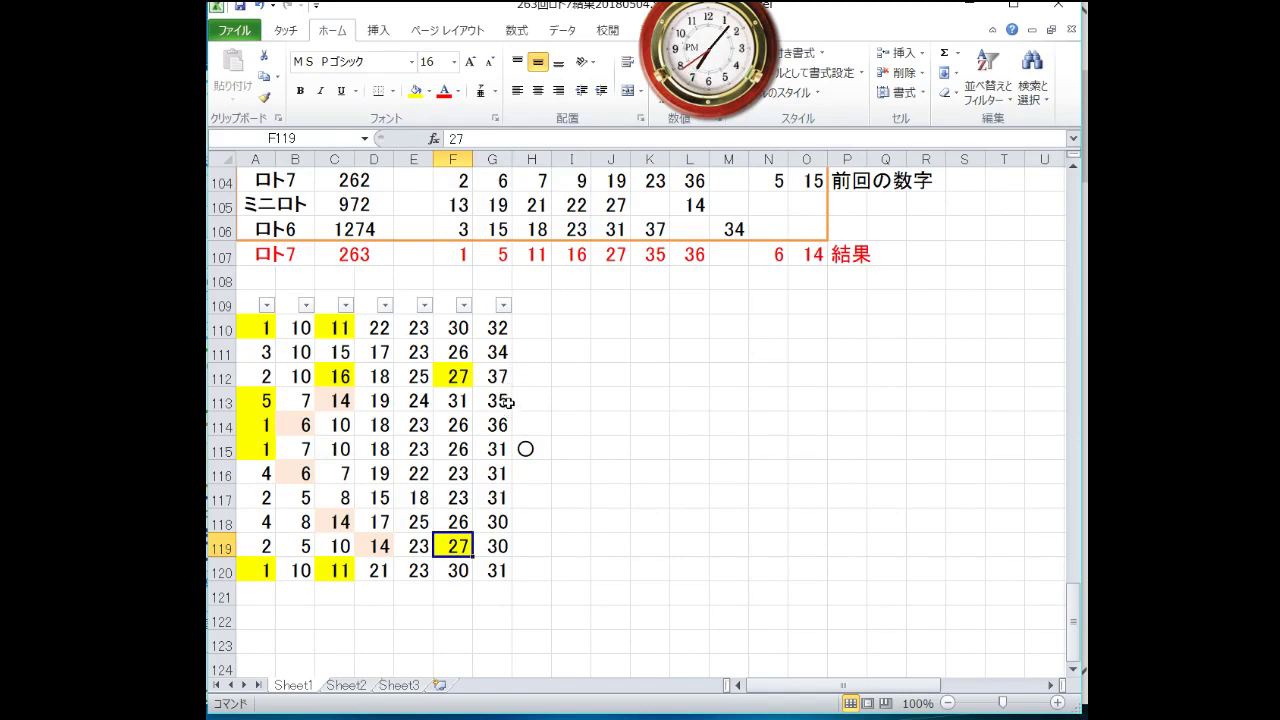
pyautogui.moveTo(507, 401); pyautogui.dragTo(497, 425)
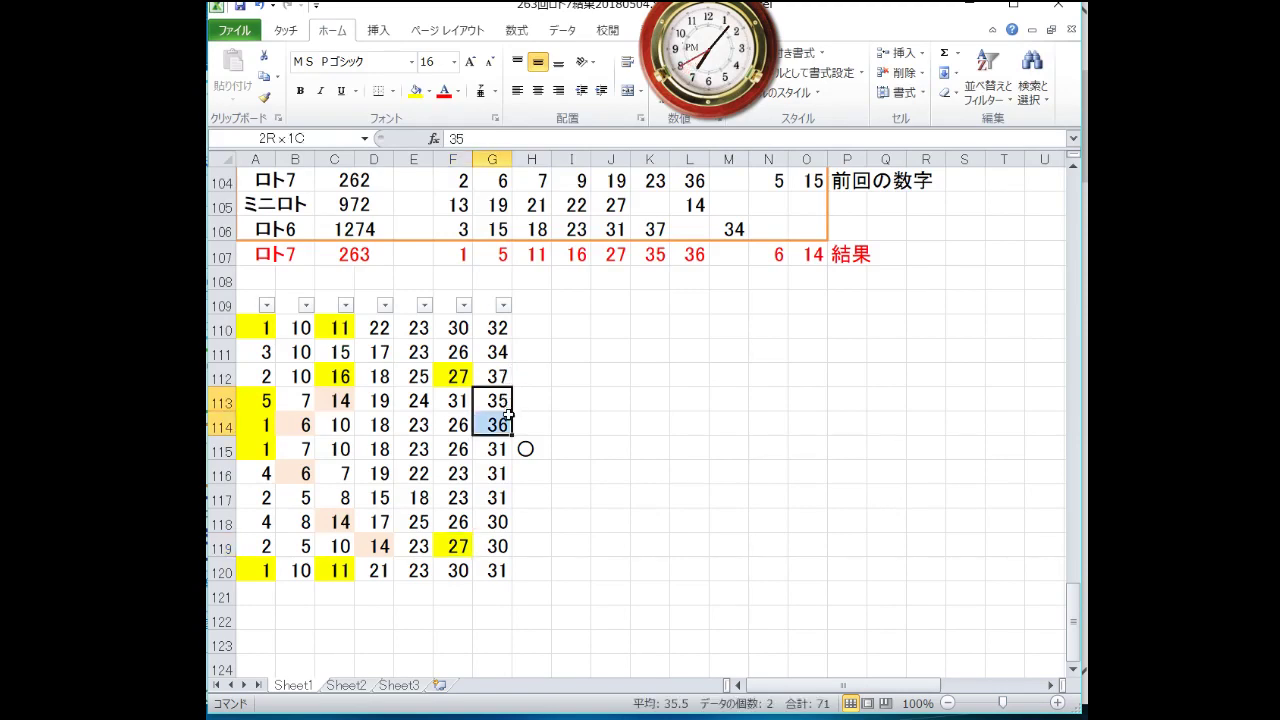
pyautogui.click(416, 92)
pyautogui.click(579, 514)
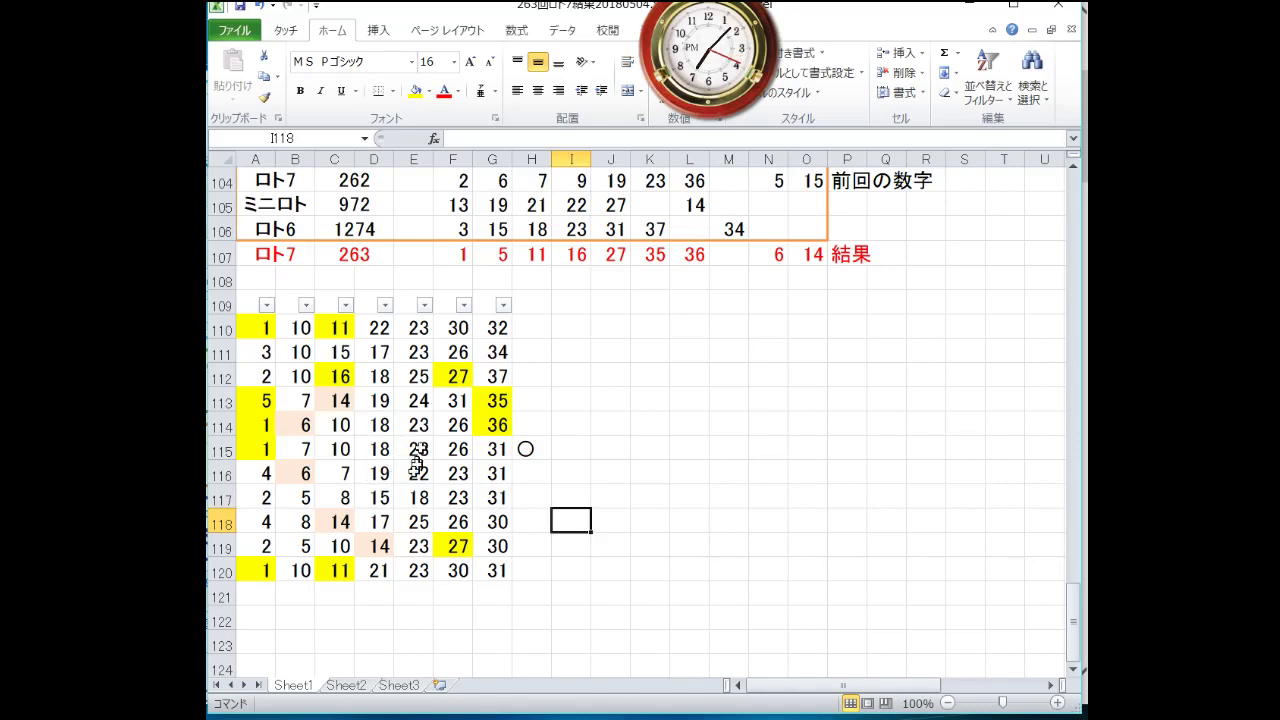
# In the 連想展開 number grid, fill the drawn main numbers 1, 5, 11, 16, 27, 35 and 36 with yellow.
pyautogui.scroll(20, 411, 466)
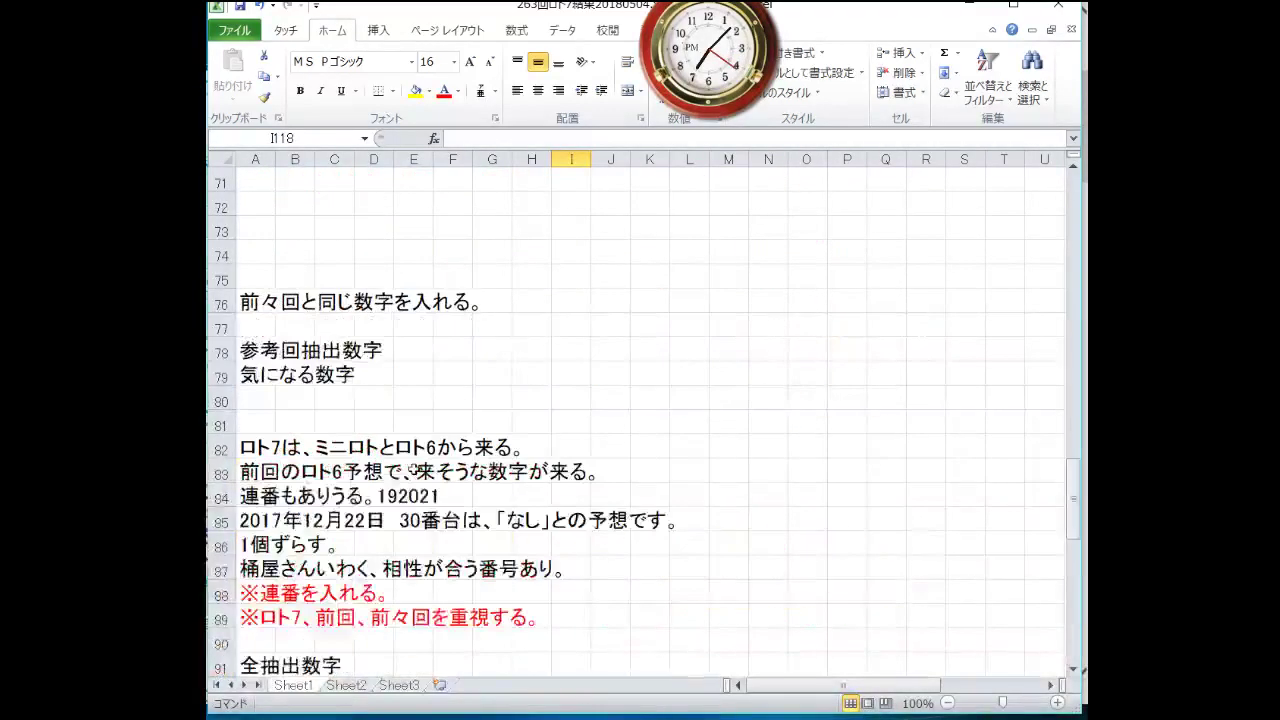
pyautogui.scroll(3, 436, 469)
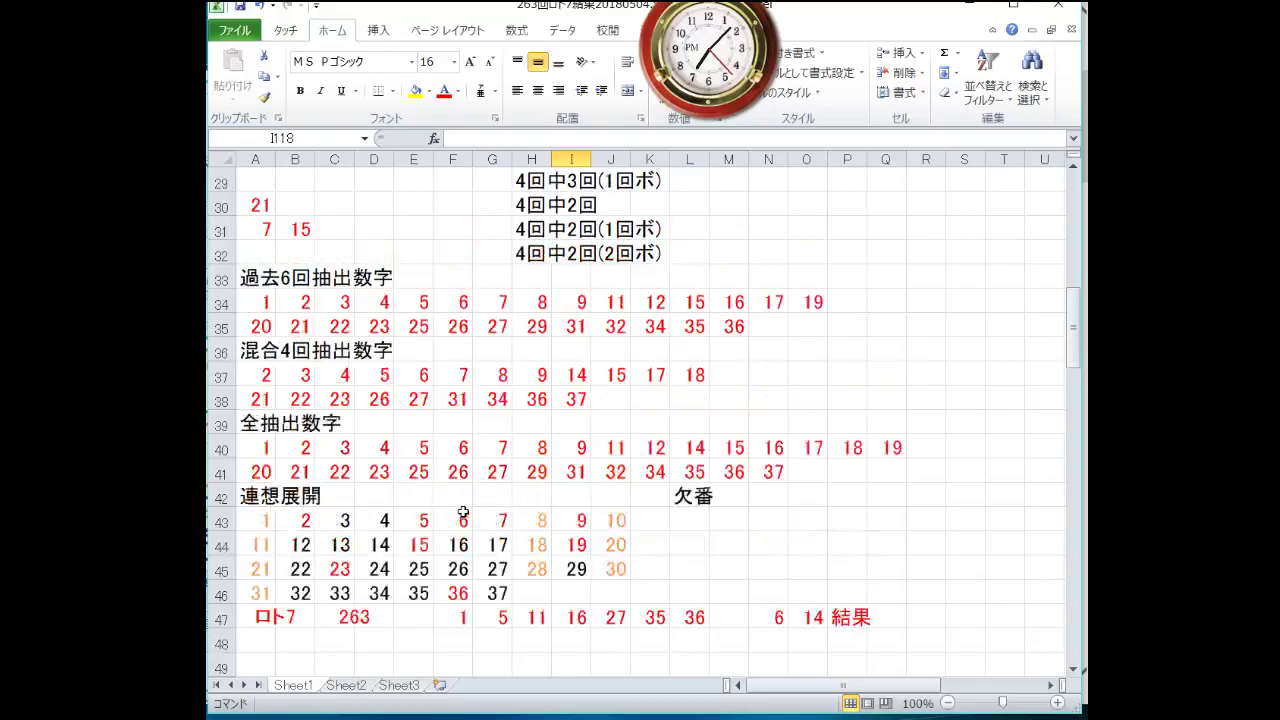
pyautogui.scroll(-1, 460, 510)
pyautogui.click(266, 445)
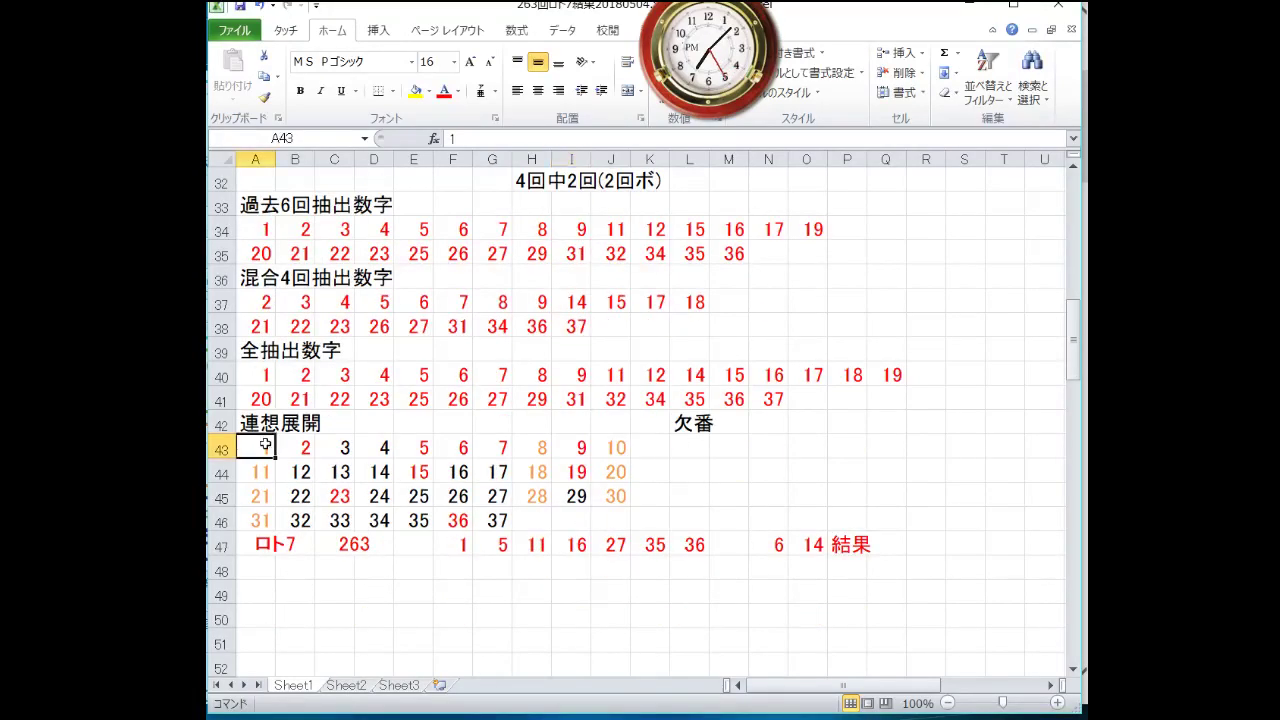
pyautogui.keyDown('ctrl'); pyautogui.click(412, 450); pyautogui.keyUp('ctrl')
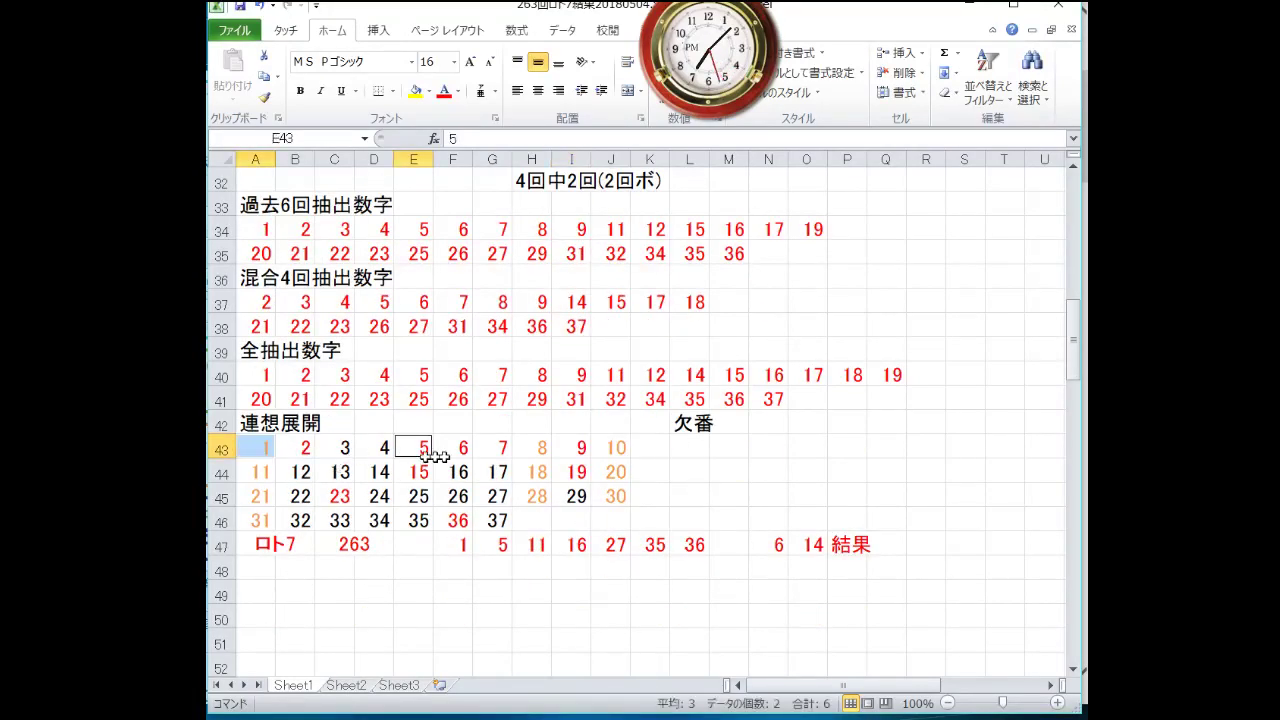
pyautogui.keyDown('ctrl'); pyautogui.click(260, 472); pyautogui.keyUp('ctrl')
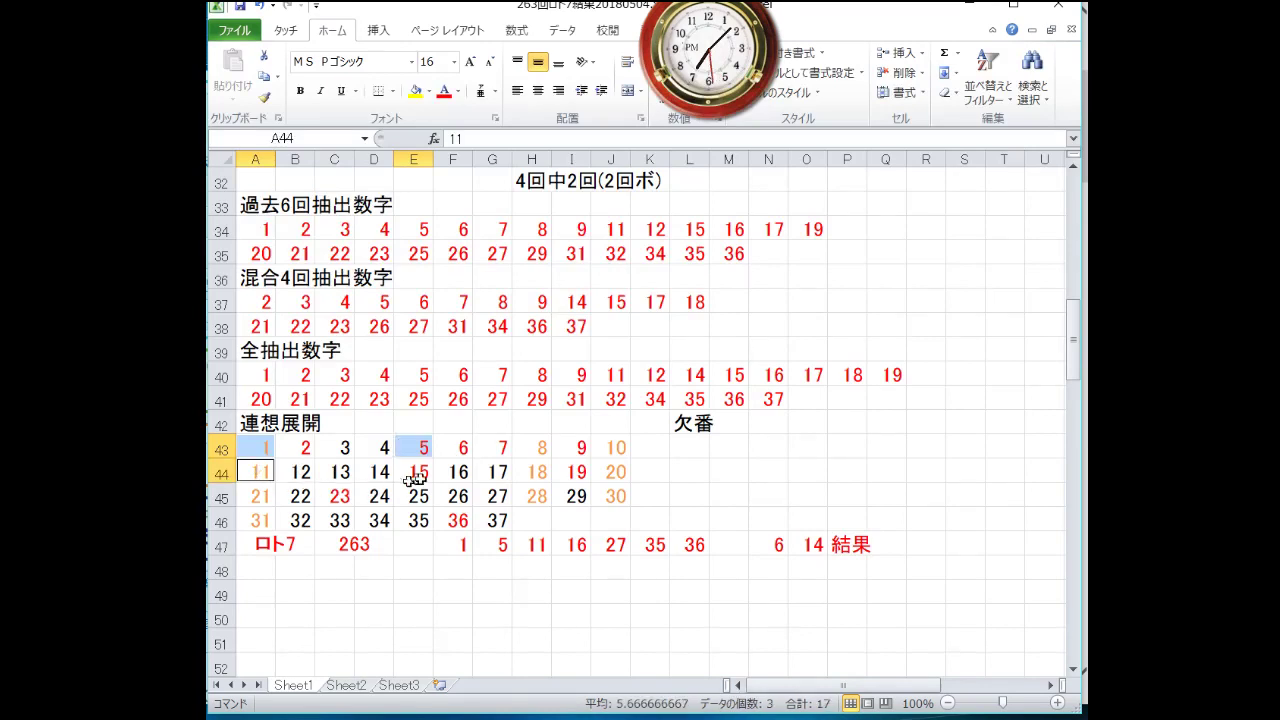
pyautogui.keyDown('ctrl'); pyautogui.click(447, 477); pyautogui.keyUp('ctrl')
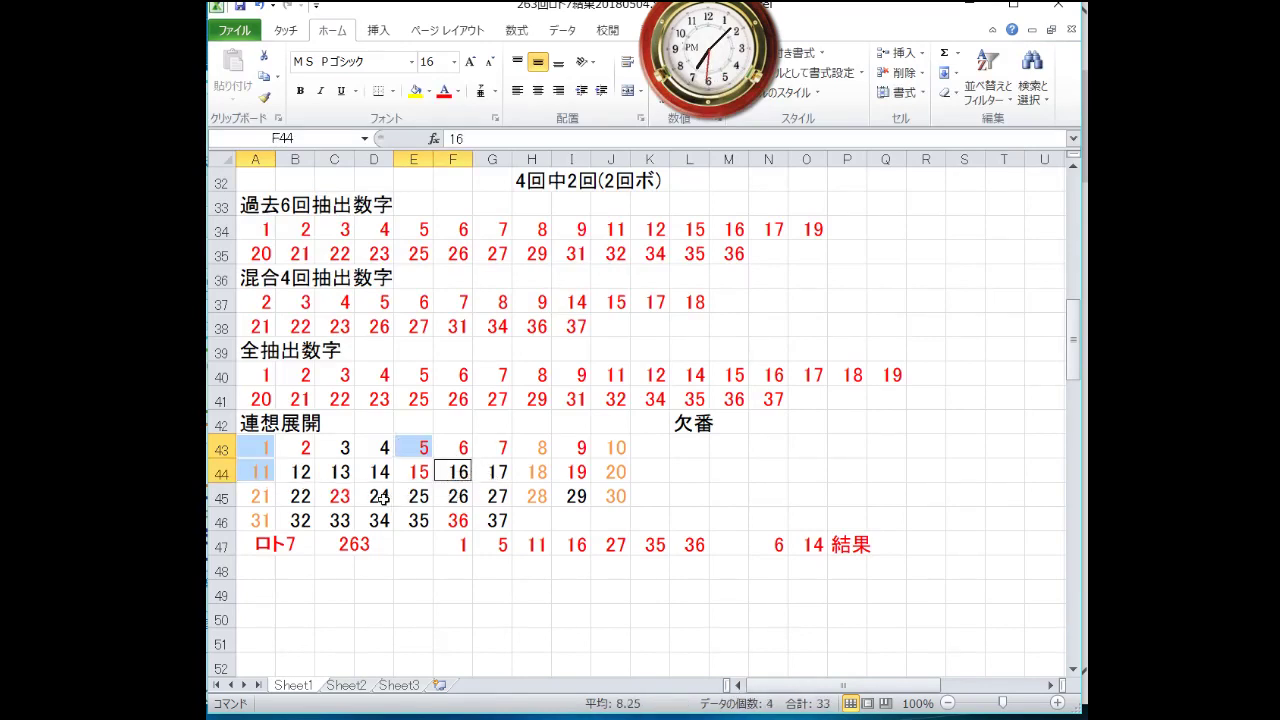
pyautogui.keyDown('ctrl'); pyautogui.click(484, 497); pyautogui.keyUp('ctrl')
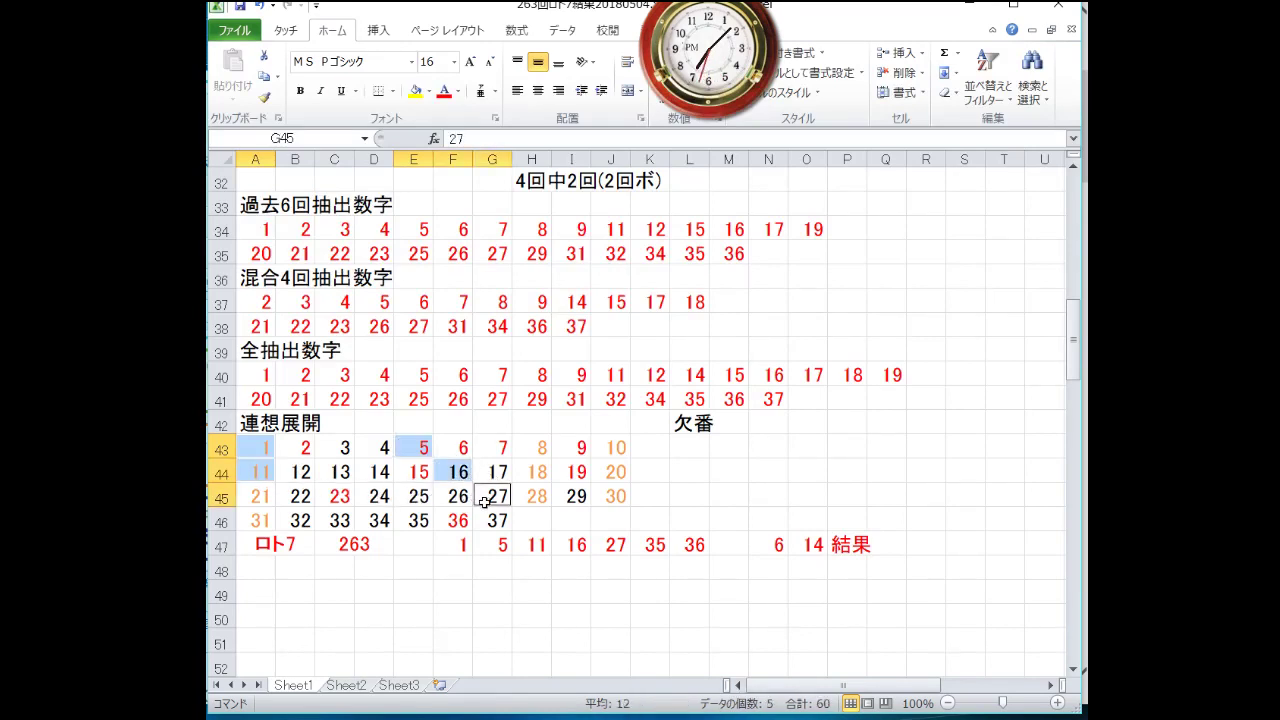
pyautogui.keyDown('ctrl'); pyautogui.click(419, 521); pyautogui.keyUp('ctrl')
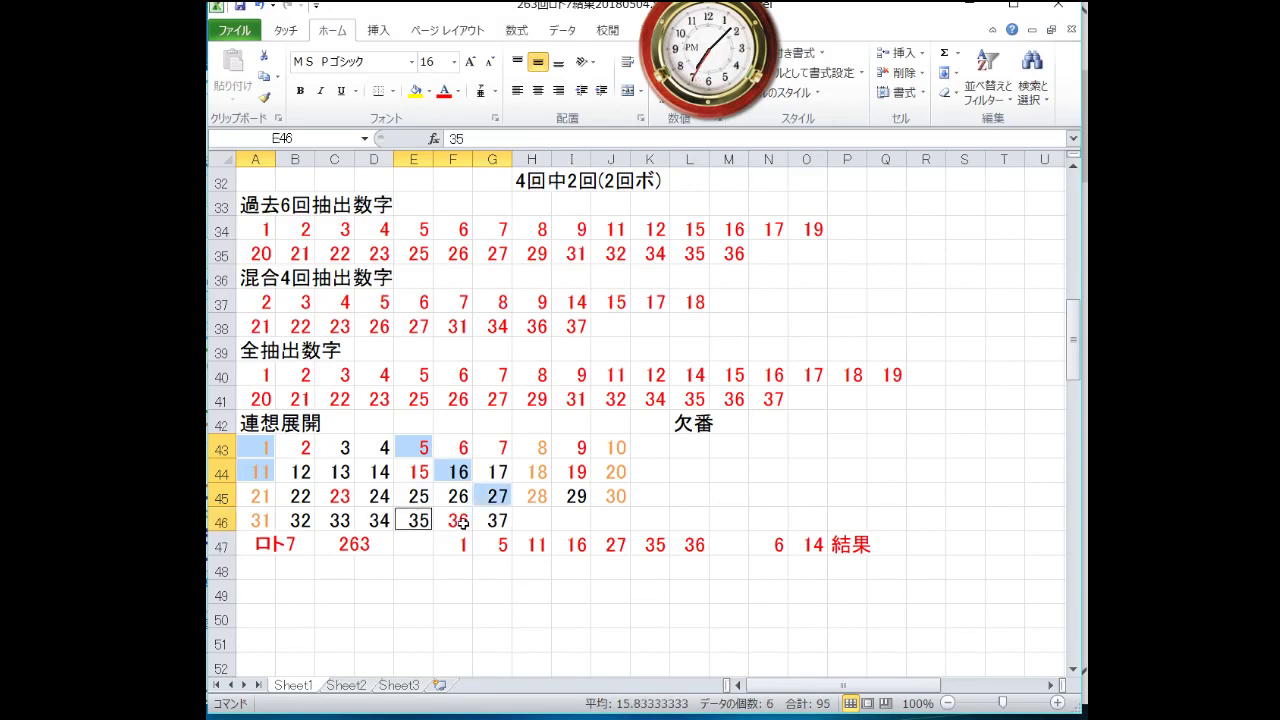
pyautogui.keyDown('ctrl'); pyautogui.click(461, 521); pyautogui.keyUp('ctrl')
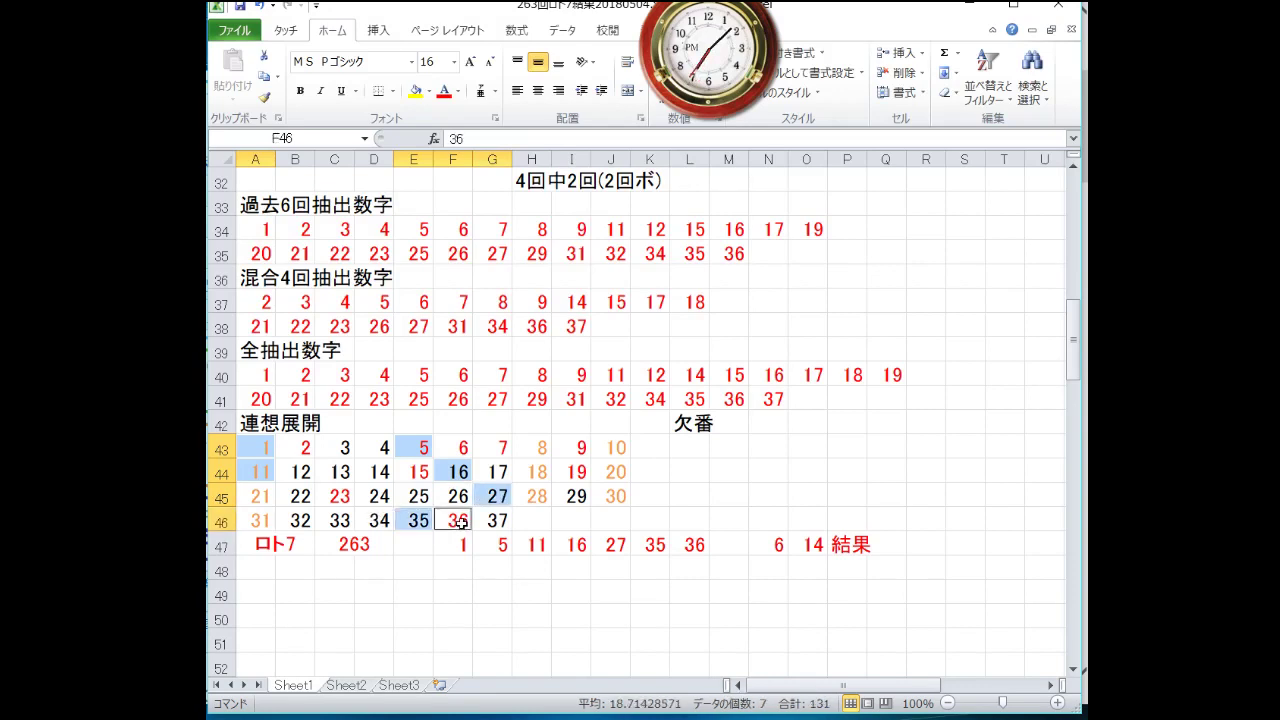
pyautogui.click(415, 91)
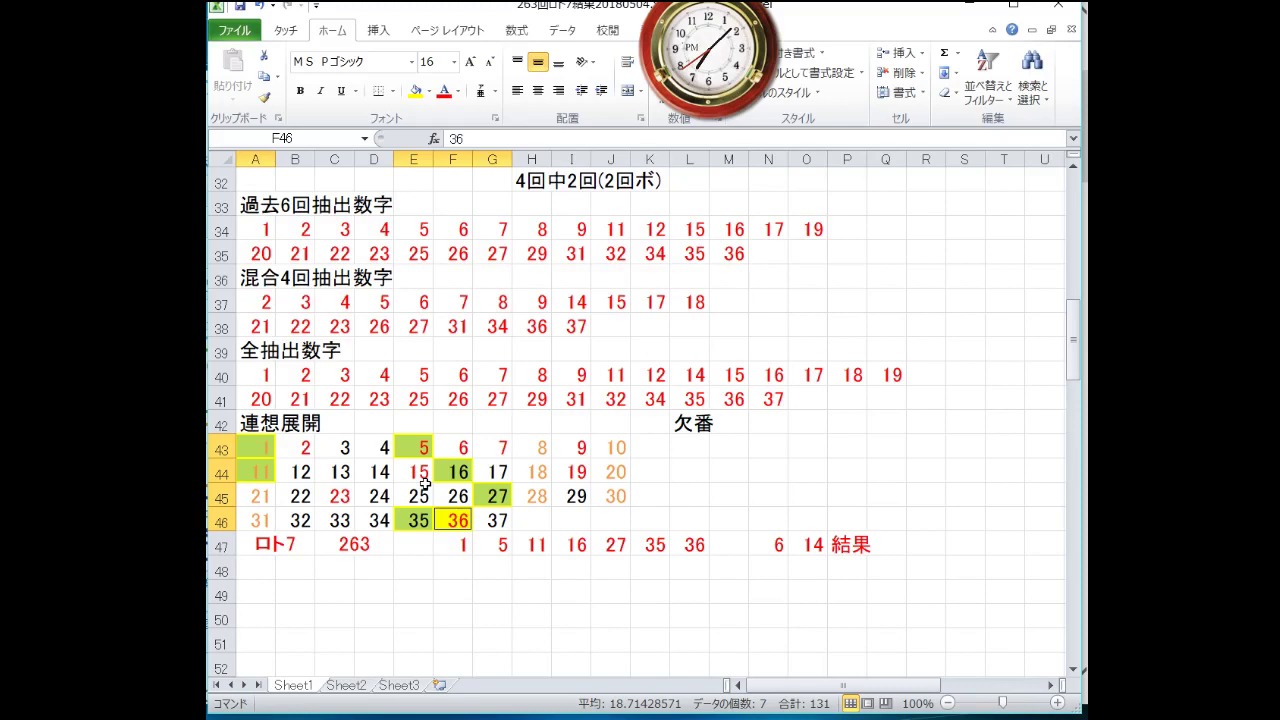
# Fill the bonus numbers 6 and 14 in the 連想展開 grid with the lightest orange theme colour.
pyautogui.click(452, 447)
pyautogui.keyDown('ctrl'); pyautogui.click(380, 470); pyautogui.keyUp('ctrl')
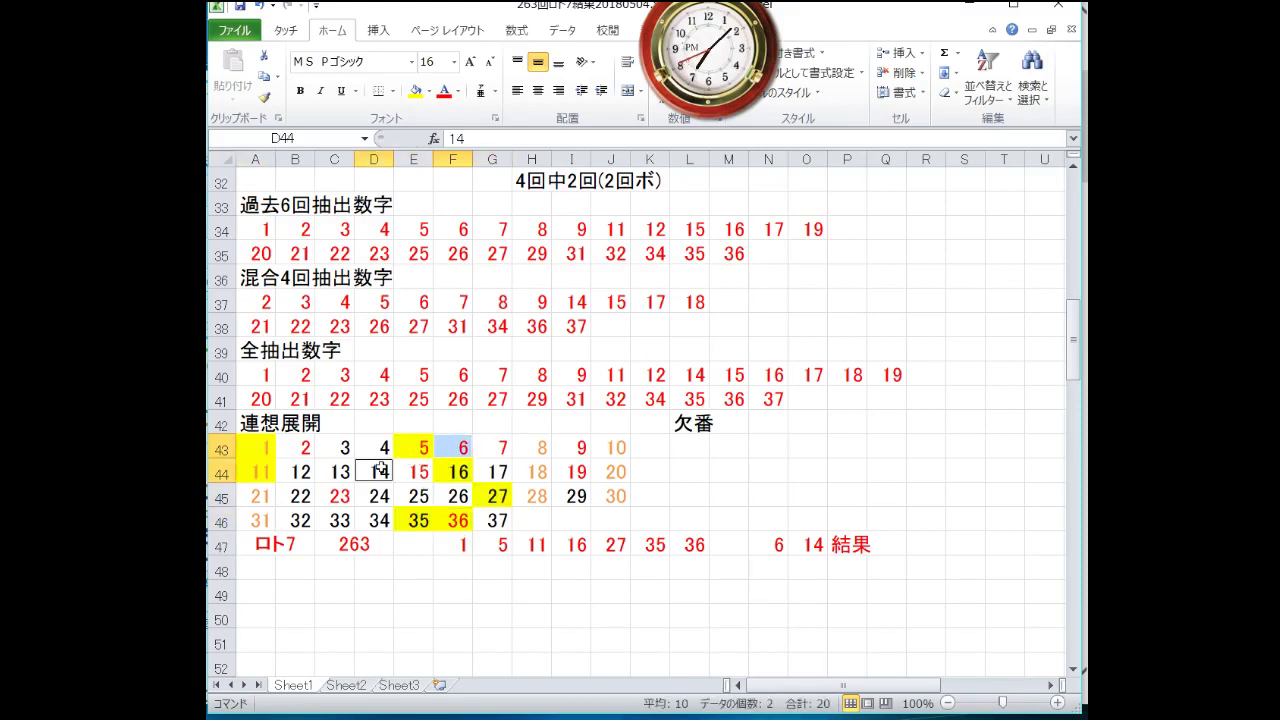
pyautogui.click(428, 91)
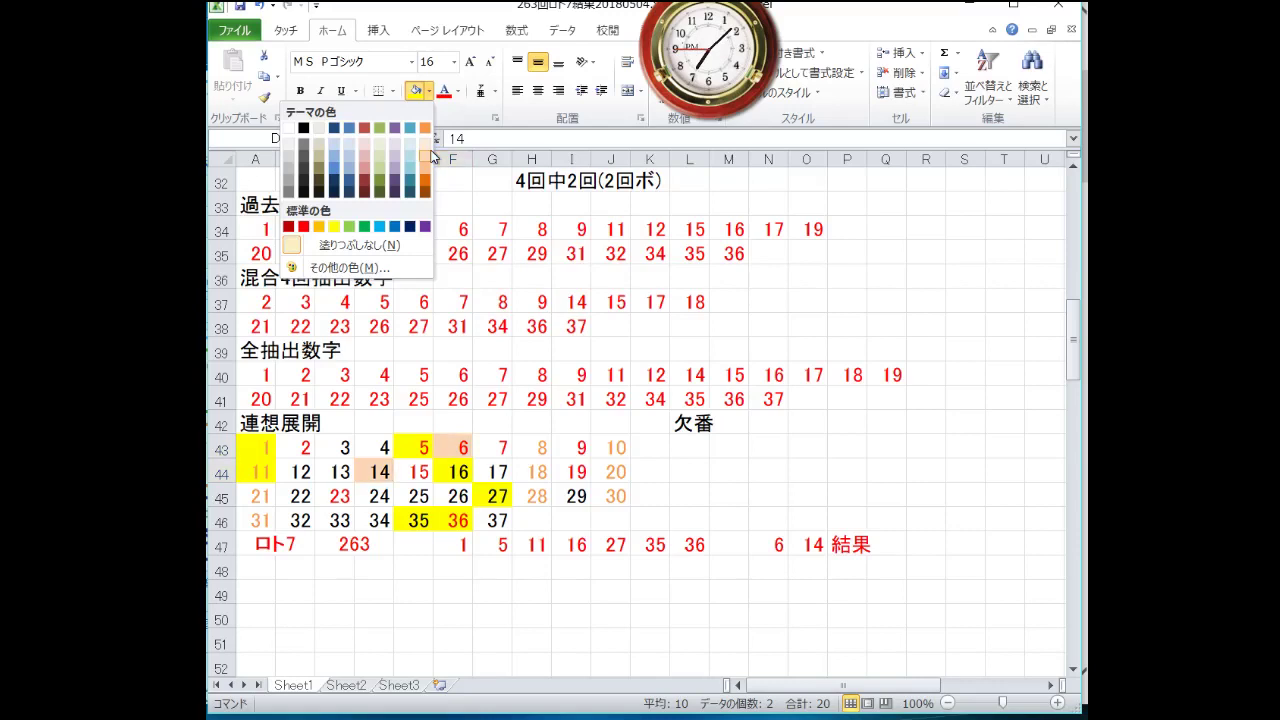
pyautogui.click(426, 145)
pyautogui.moveTo(455, 475); pyautogui.dragTo(455, 447)
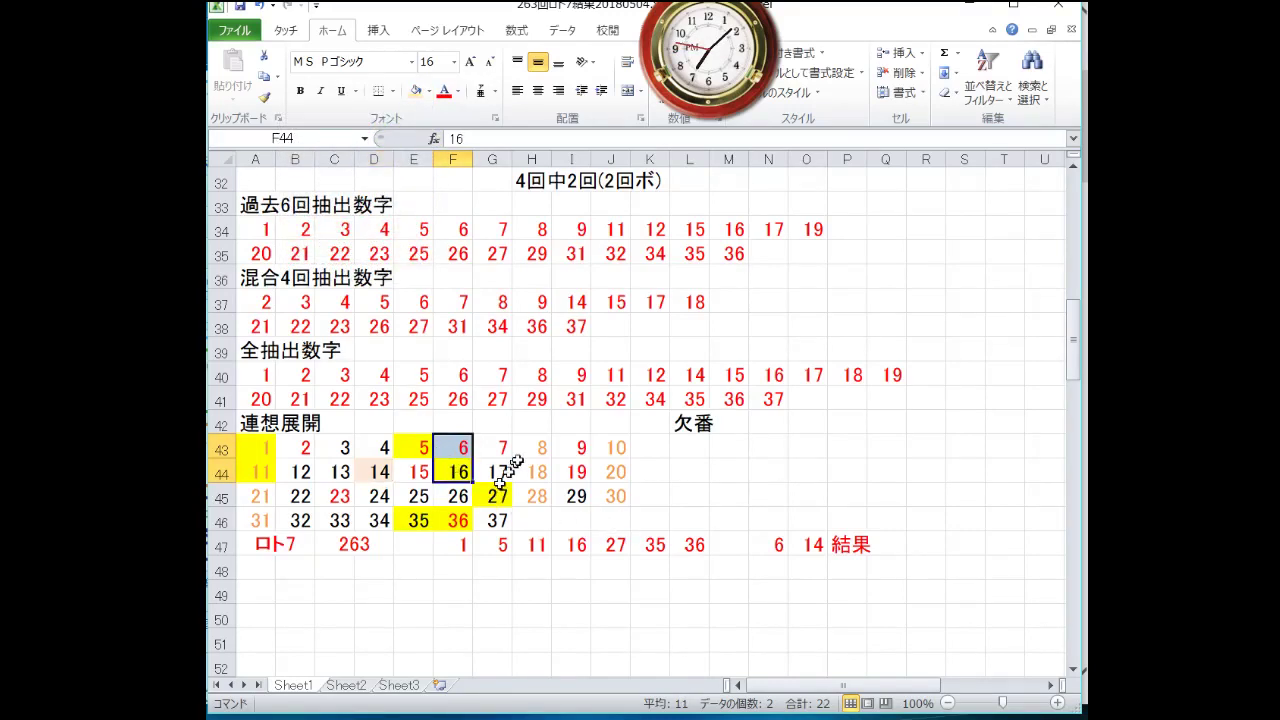
pyautogui.click(522, 468)
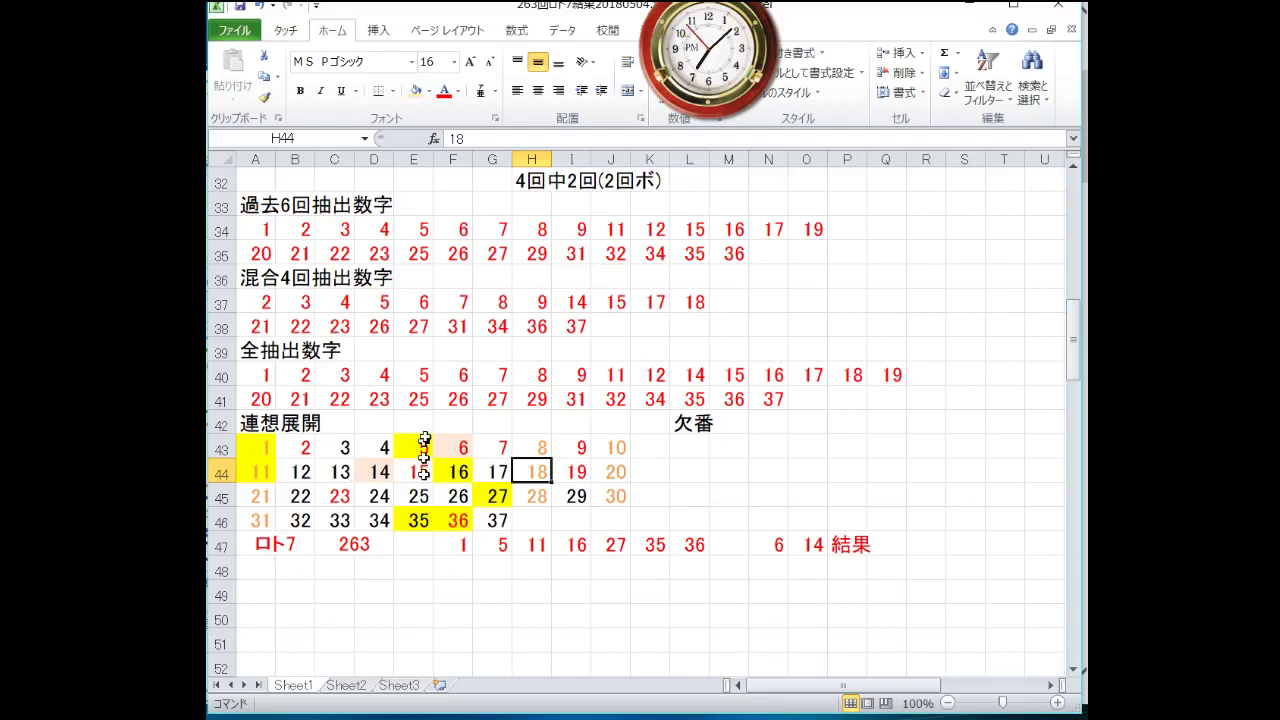
# Review the draw 263 result in row 10 against the earlier draws, and examine the circled prediction in row 115.
pyautogui.scroll(6, 433, 353)
pyautogui.scroll(5, 433, 353)
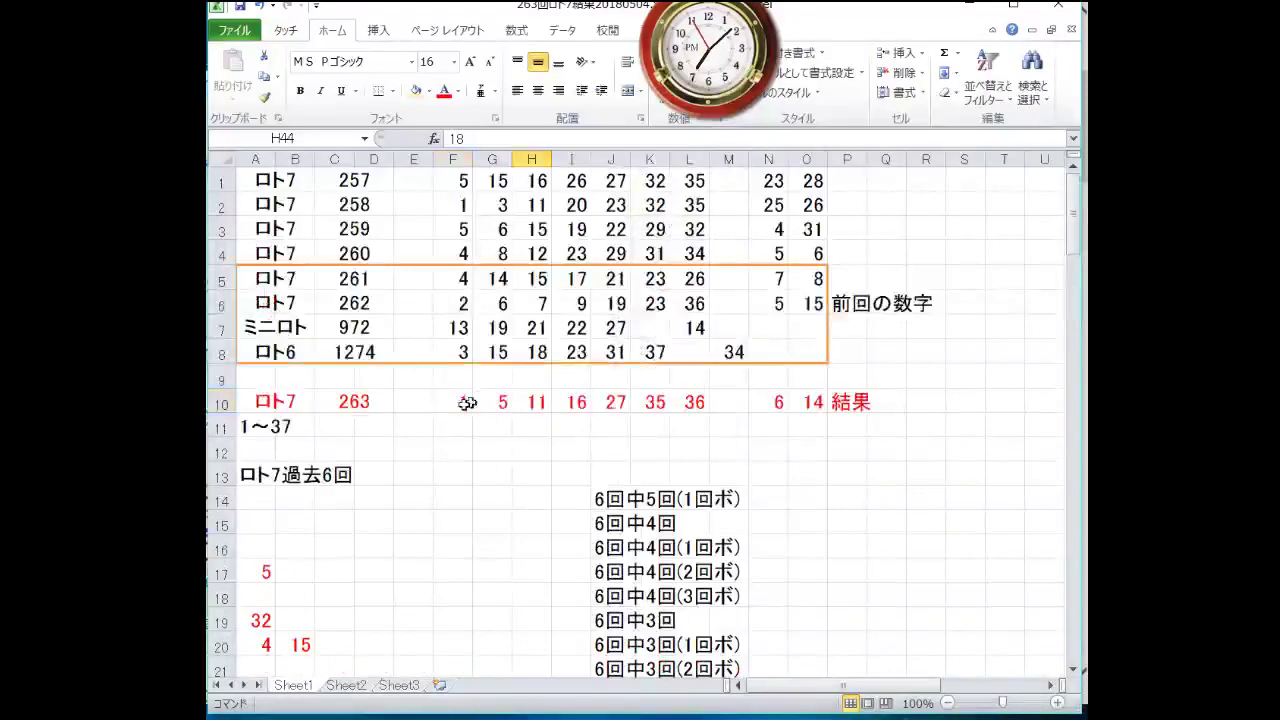
pyautogui.click(462, 402)
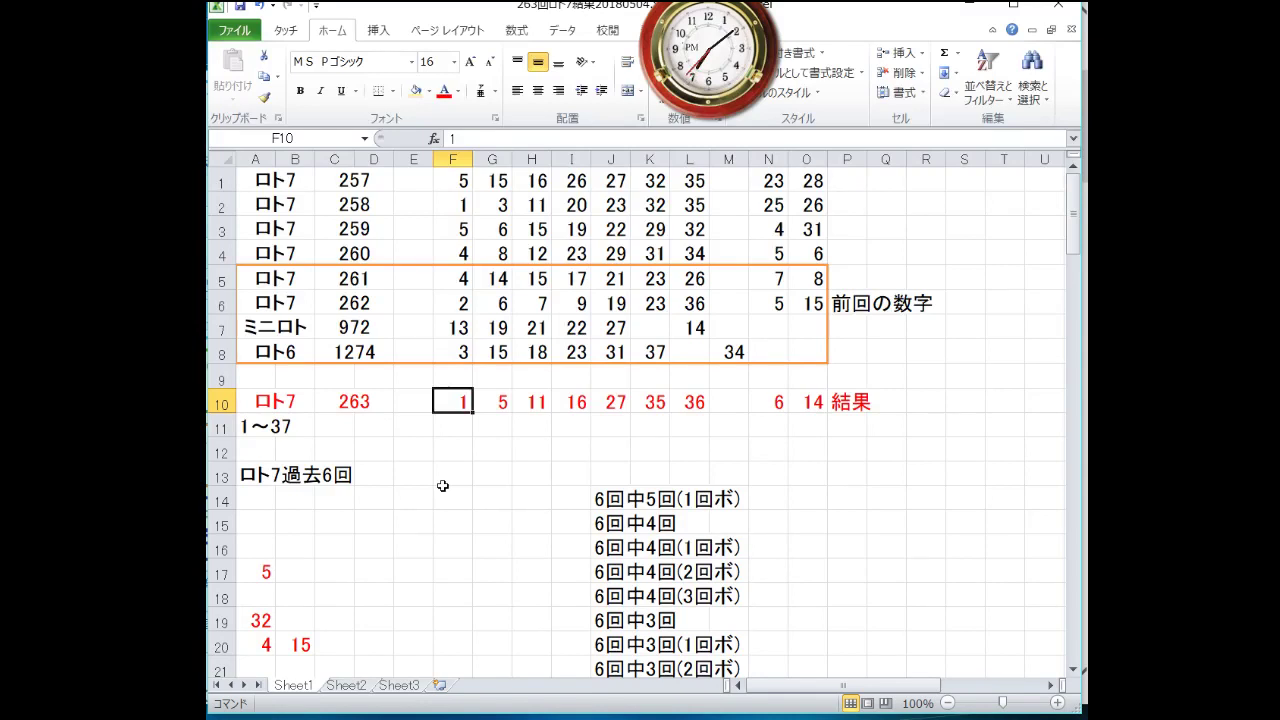
pyautogui.scroll(-12, 400, 215)
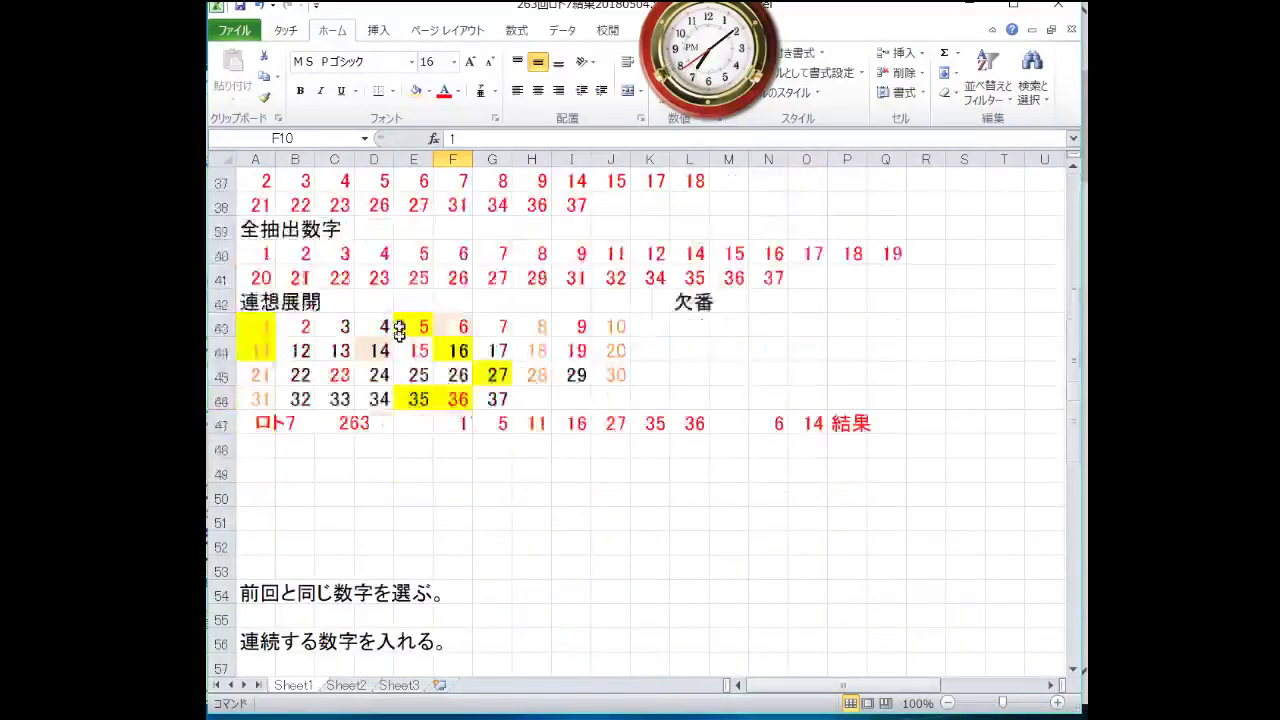
pyautogui.scroll(-20, 399, 333)
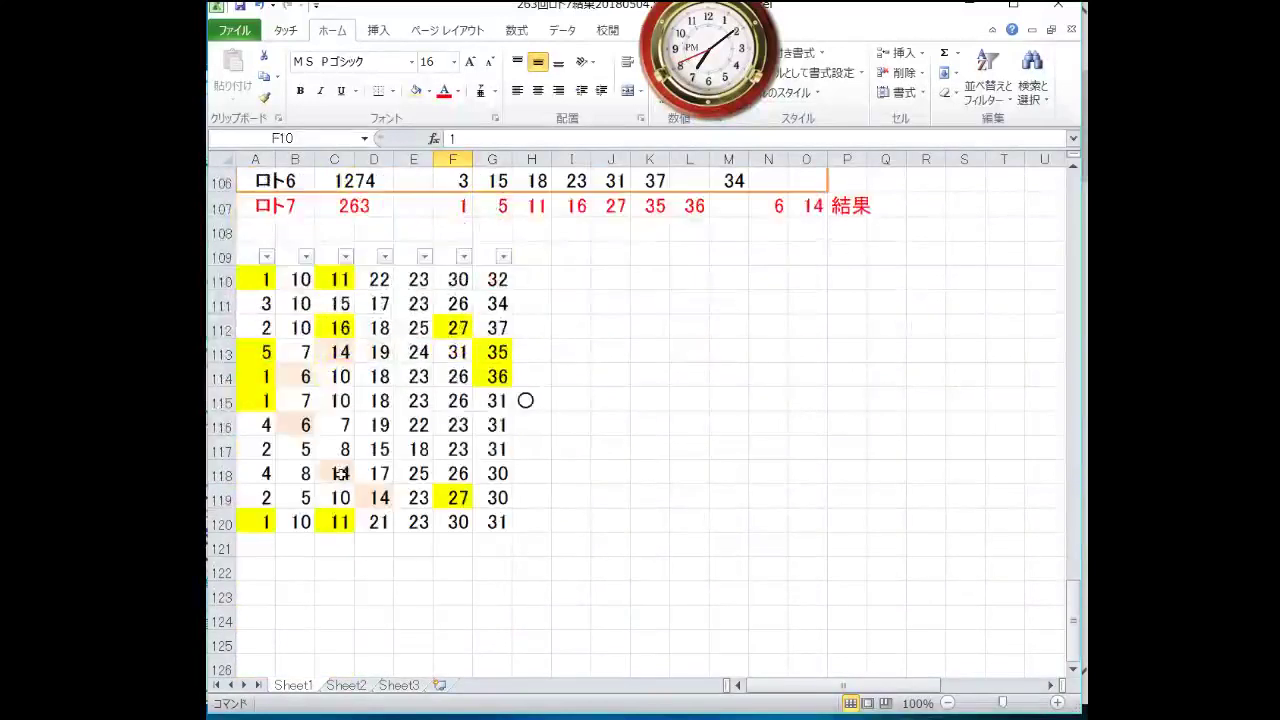
pyautogui.click(528, 406)
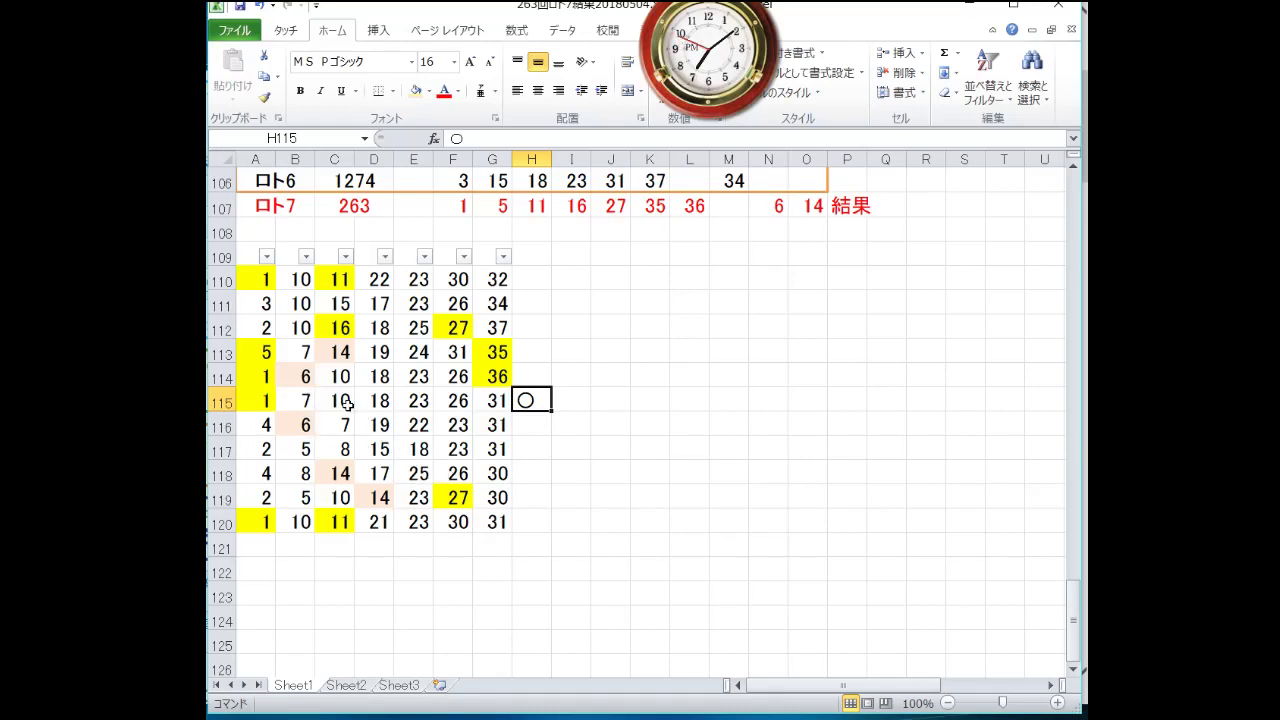
pyautogui.moveTo(418, 400); pyautogui.dragTo(347, 400)
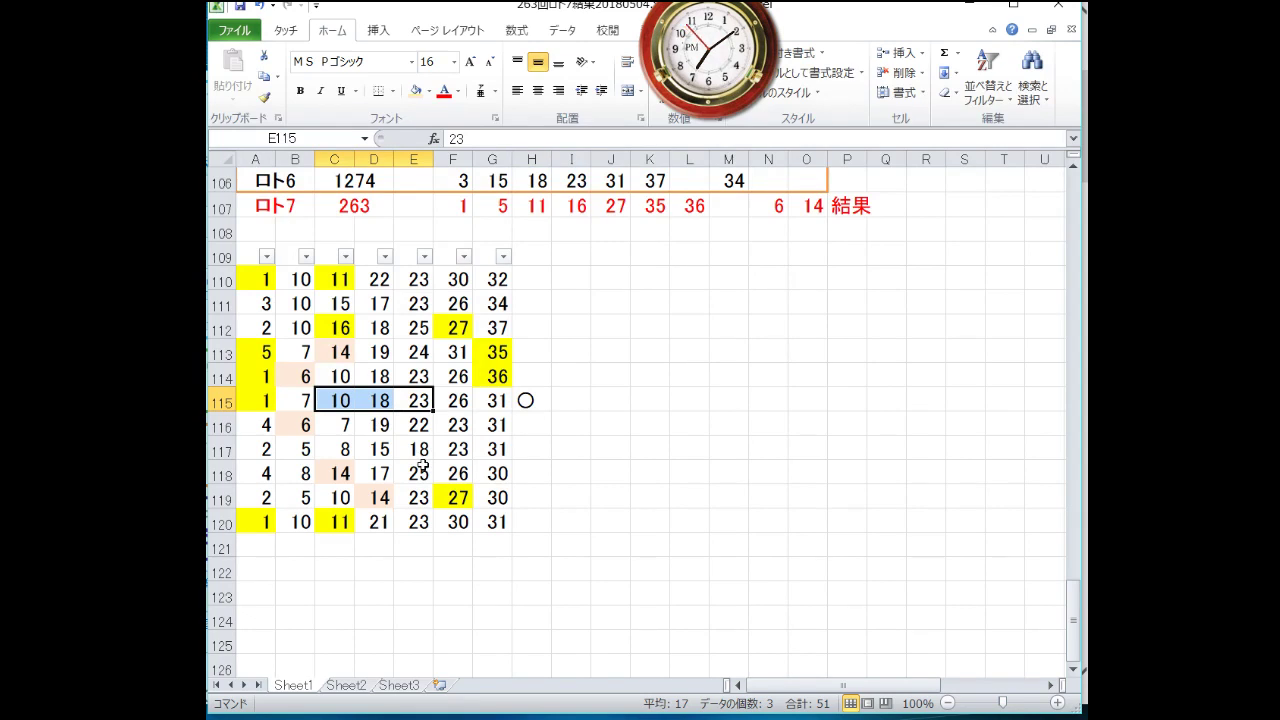